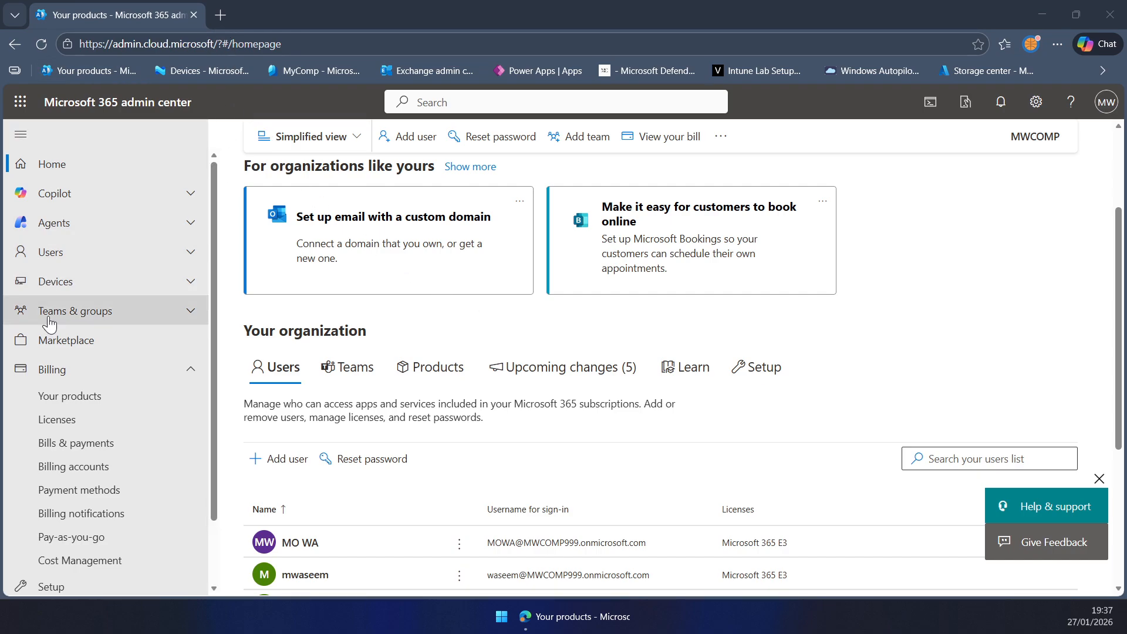
Step: Open the Identity (Microsoft Entra) admin center from the list of admin centers
{"action": "scroll", "coordinate": [70, 470], "scroll_direction": "down", "scroll_amount": 2}
{"action": "left_click", "coordinate": [75, 578]}
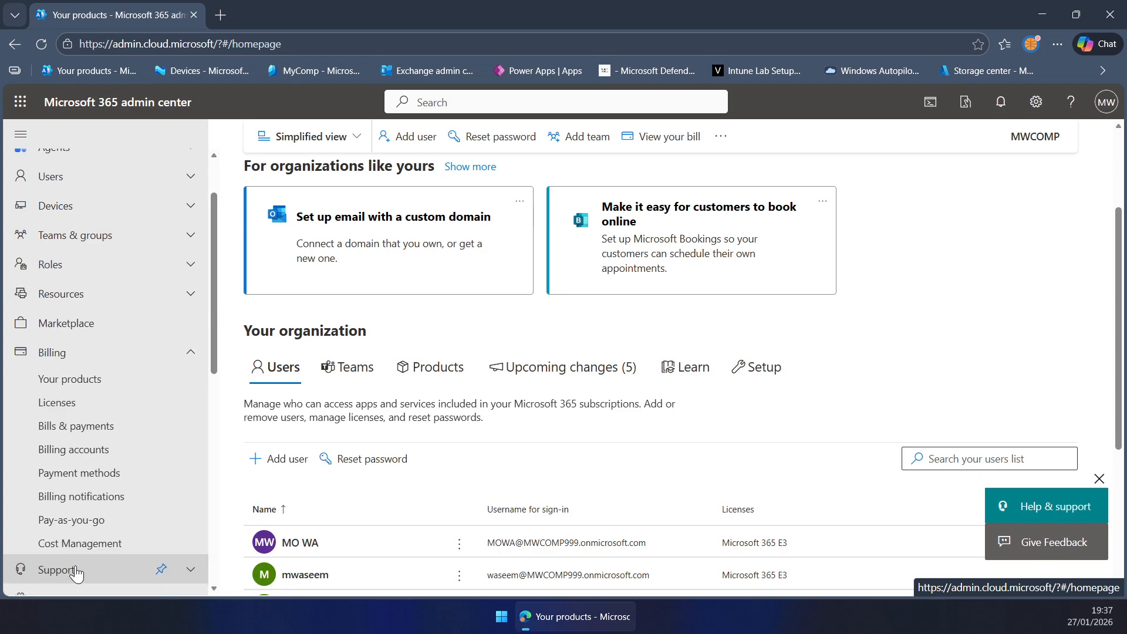
{"action": "scroll", "coordinate": [101, 491], "scroll_direction": "down", "scroll_amount": 4}
{"action": "scroll", "coordinate": [98, 418], "scroll_direction": "down", "scroll_amount": 2}
{"action": "scroll", "coordinate": [93, 429], "scroll_direction": "down", "scroll_amount": 2}
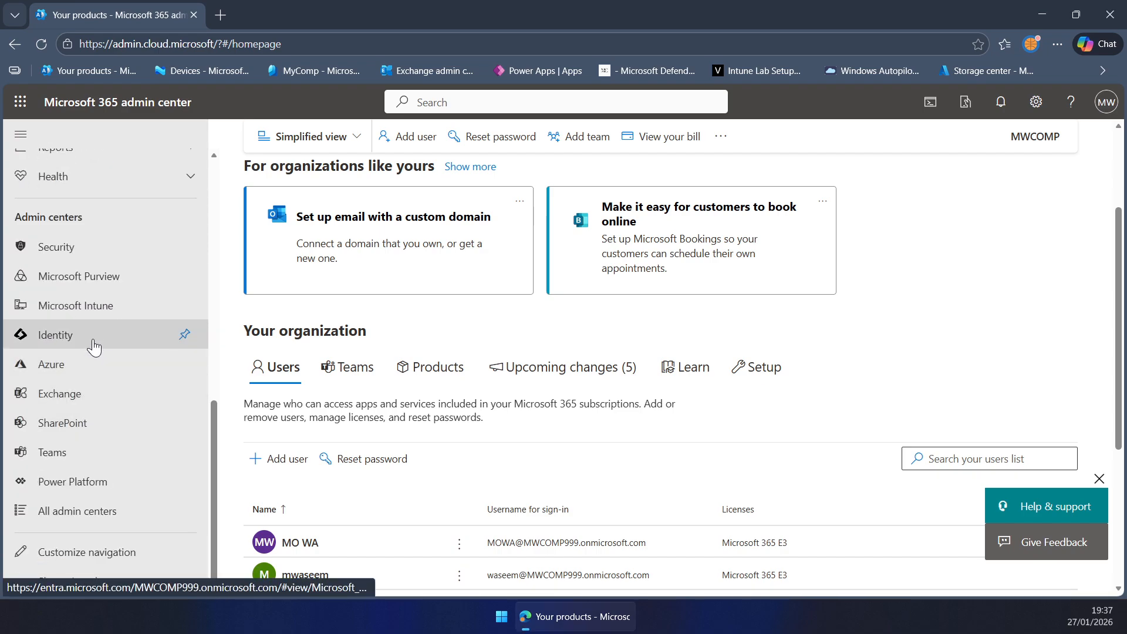
{"action": "left_click", "coordinate": [94, 336]}
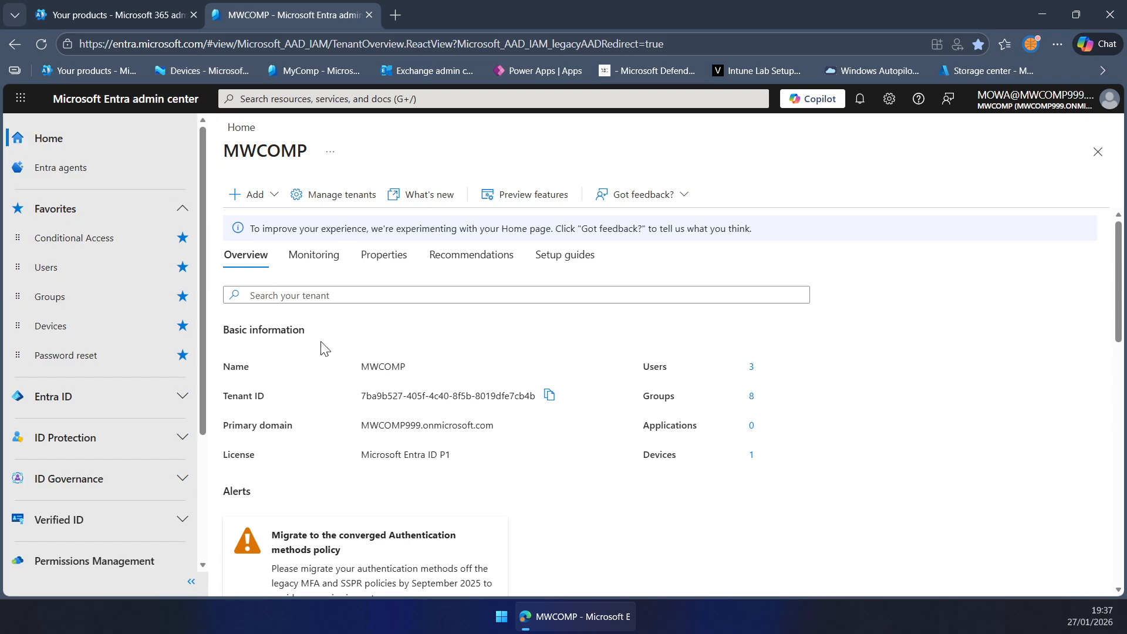
Step: View the license assignments of Test User in the Entra user directory
{"action": "left_click", "coordinate": [70, 270]}
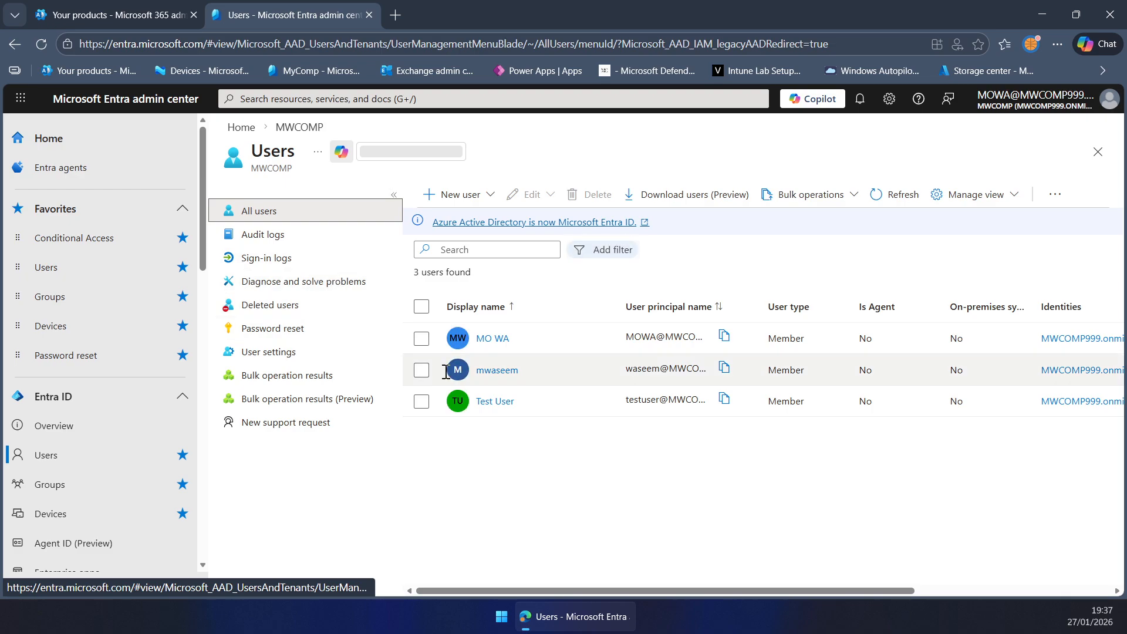
{"action": "left_click", "coordinate": [505, 412]}
{"action": "left_click", "coordinate": [494, 402]}
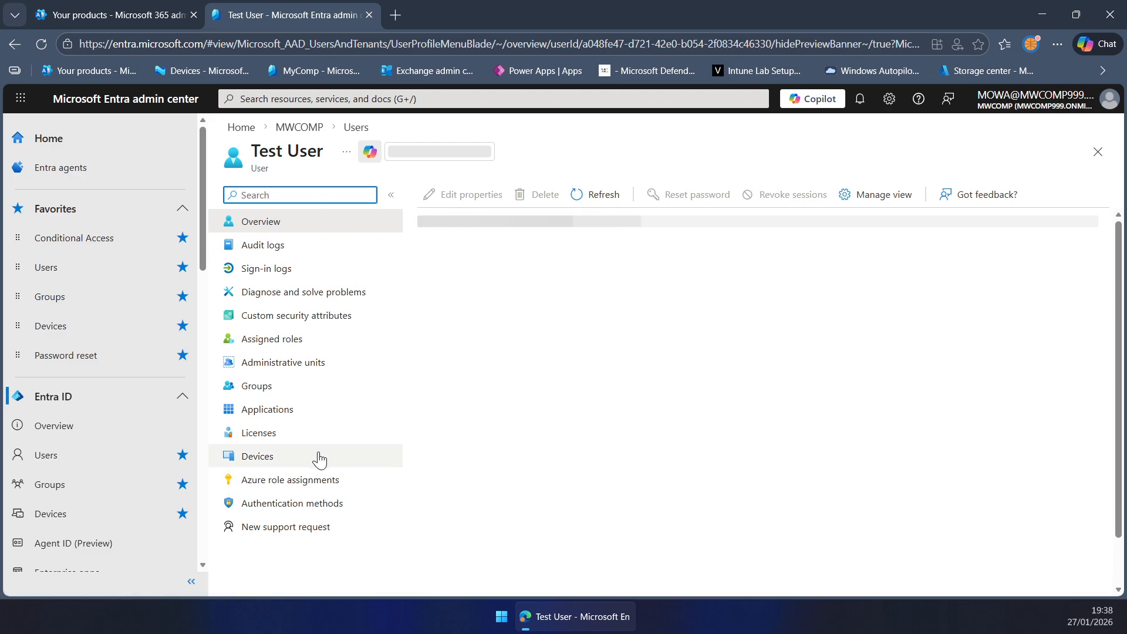
{"action": "left_click", "coordinate": [286, 441]}
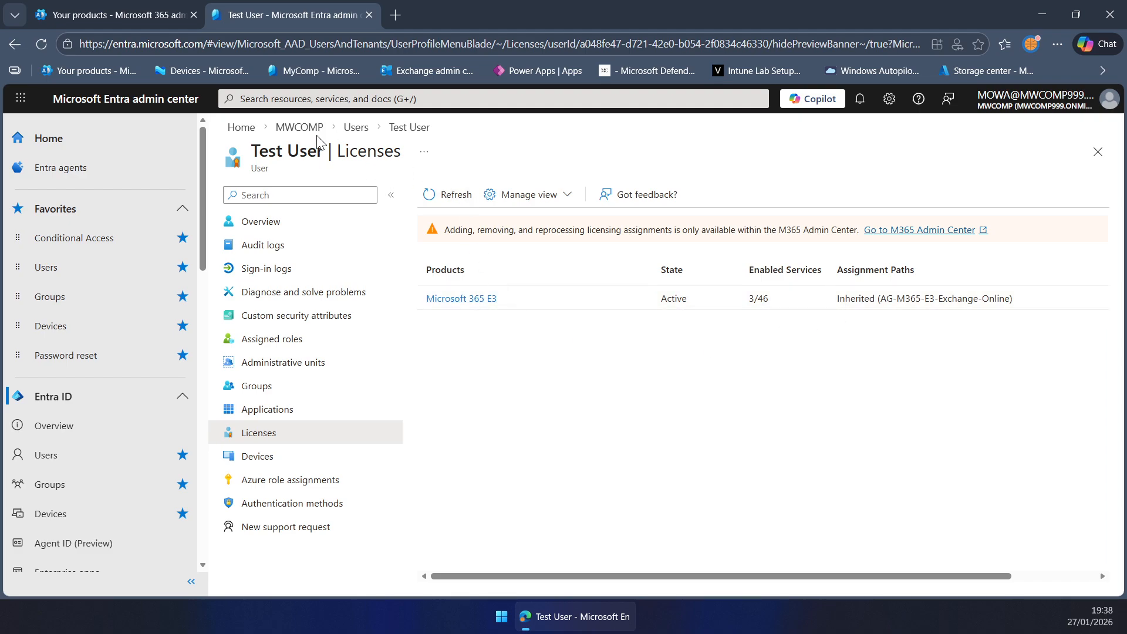
Step: Return to the user list and view the license assignments of the first listed account
{"action": "left_click", "coordinate": [355, 128]}
{"action": "left_click", "coordinate": [490, 346]}
{"action": "left_click", "coordinate": [291, 430]}
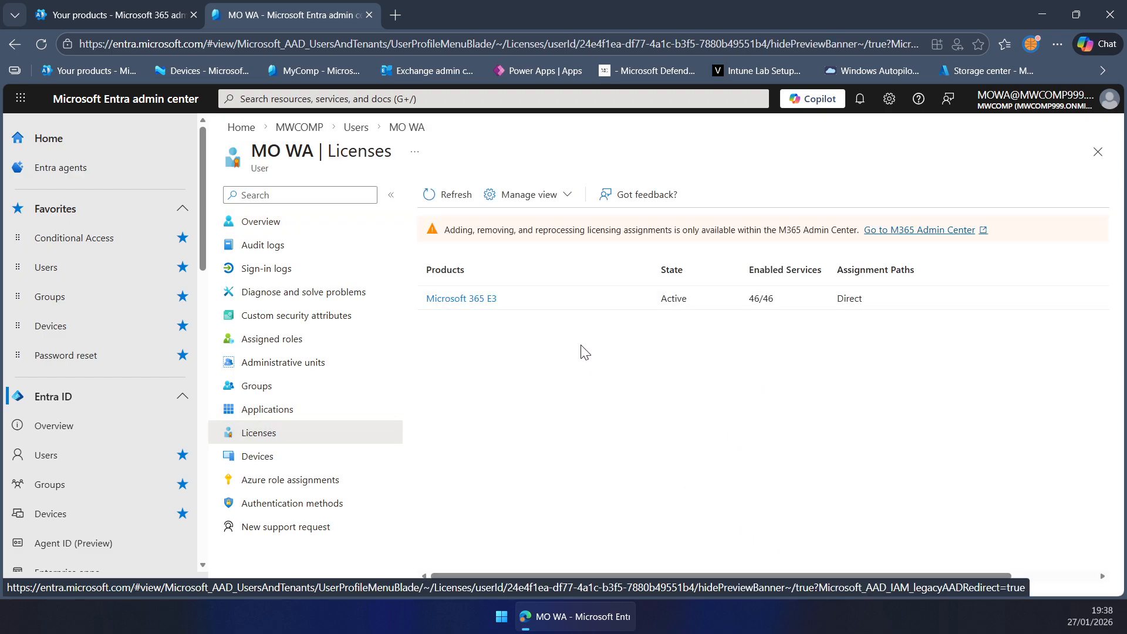
Step: Switch back to the Microsoft 365 admin center and open the Microsoft 365 E3 product from the billing licenses
{"action": "left_click", "coordinate": [141, 7]}
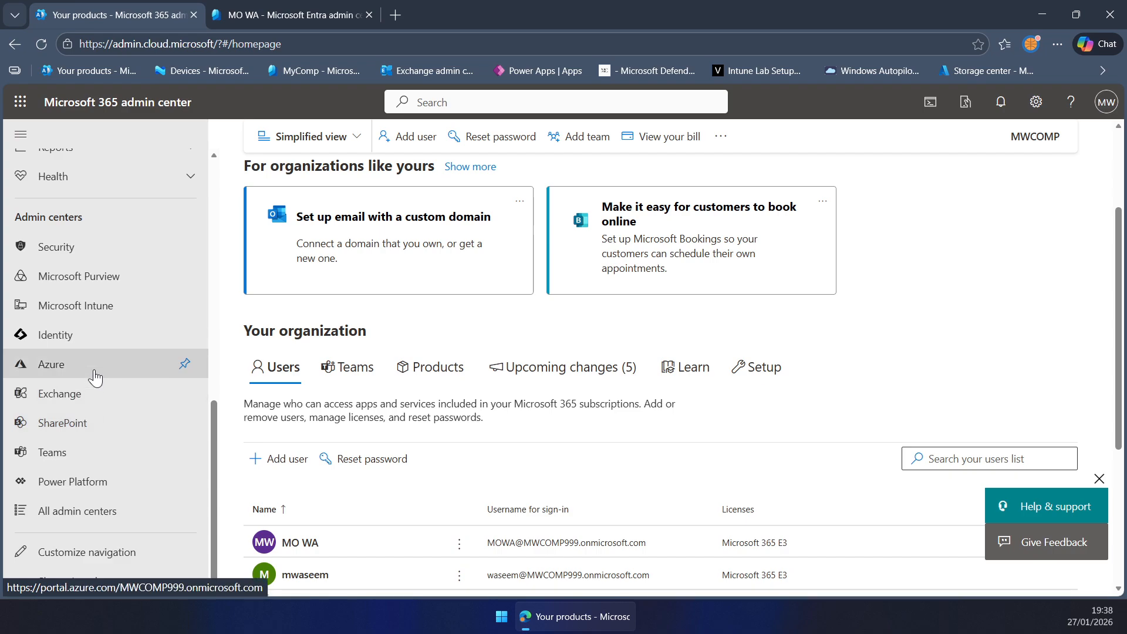
{"action": "scroll", "coordinate": [84, 369], "scroll_direction": "up", "scroll_amount": 3}
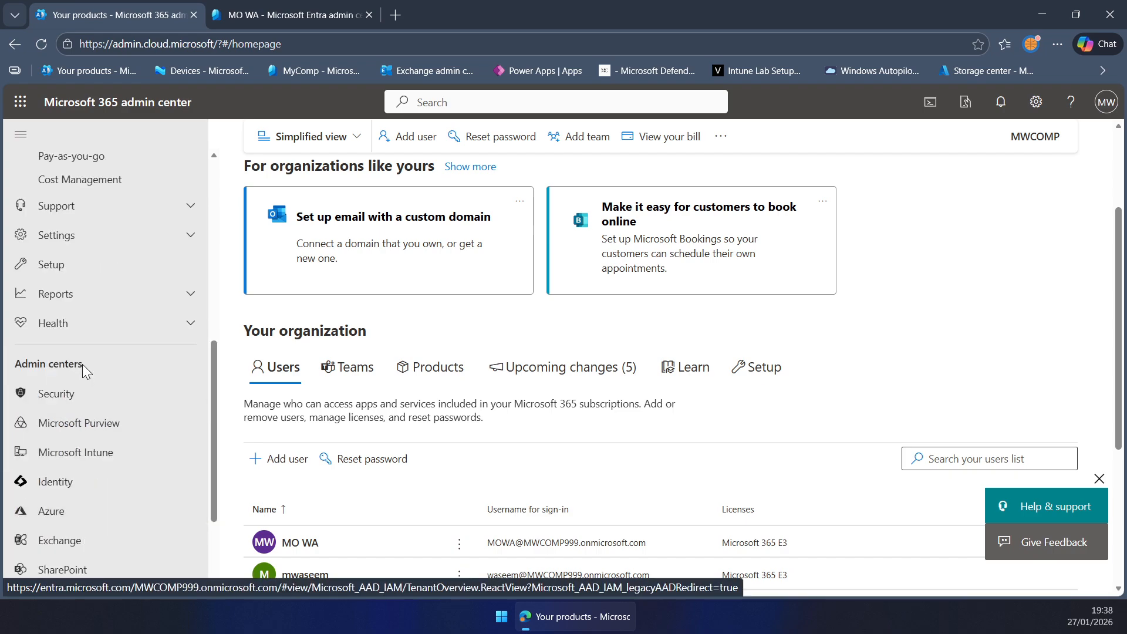
{"action": "scroll", "coordinate": [84, 369], "scroll_direction": "up", "scroll_amount": 5}
{"action": "left_click", "coordinate": [81, 261]}
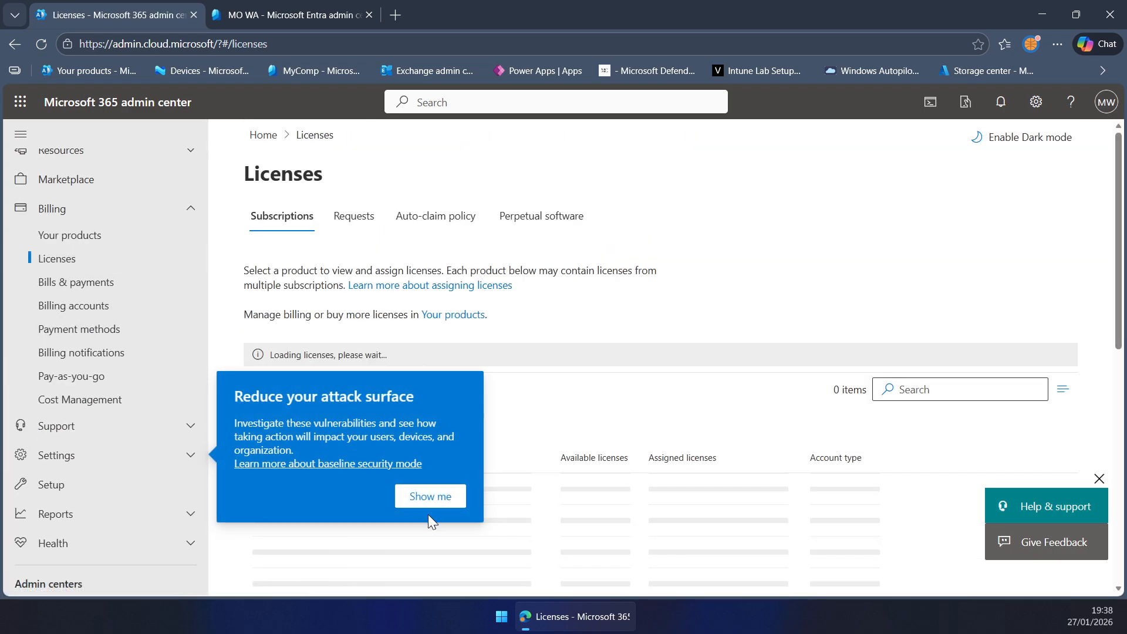
{"action": "left_click", "coordinate": [442, 496]}
{"action": "scroll", "coordinate": [508, 393], "scroll_direction": "down", "scroll_amount": 1}
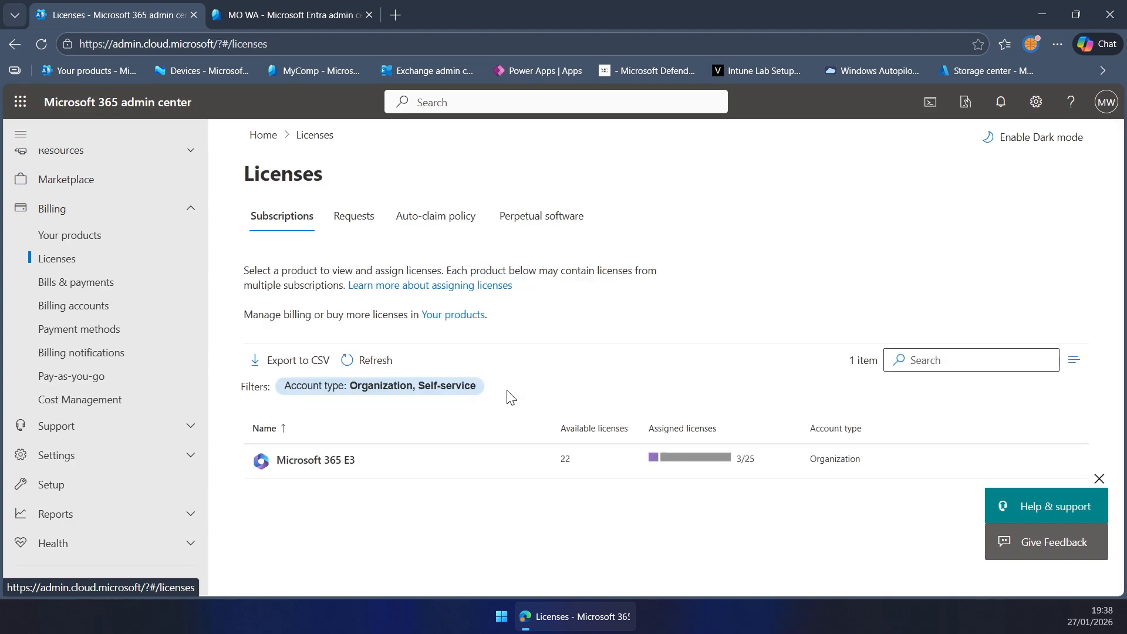
{"action": "left_click", "coordinate": [290, 468]}
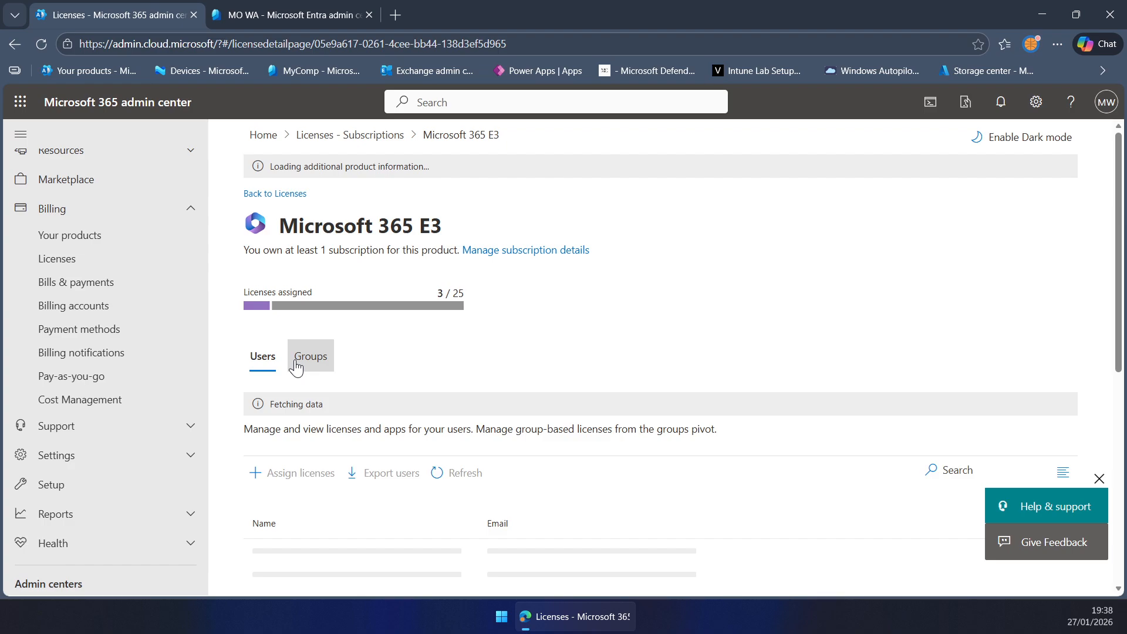
Step: Review the users directly assigned Microsoft 365 E3, compare with the Entra license page, and list the licensed groups
{"action": "scroll", "coordinate": [296, 367], "scroll_direction": "down", "scroll_amount": 3}
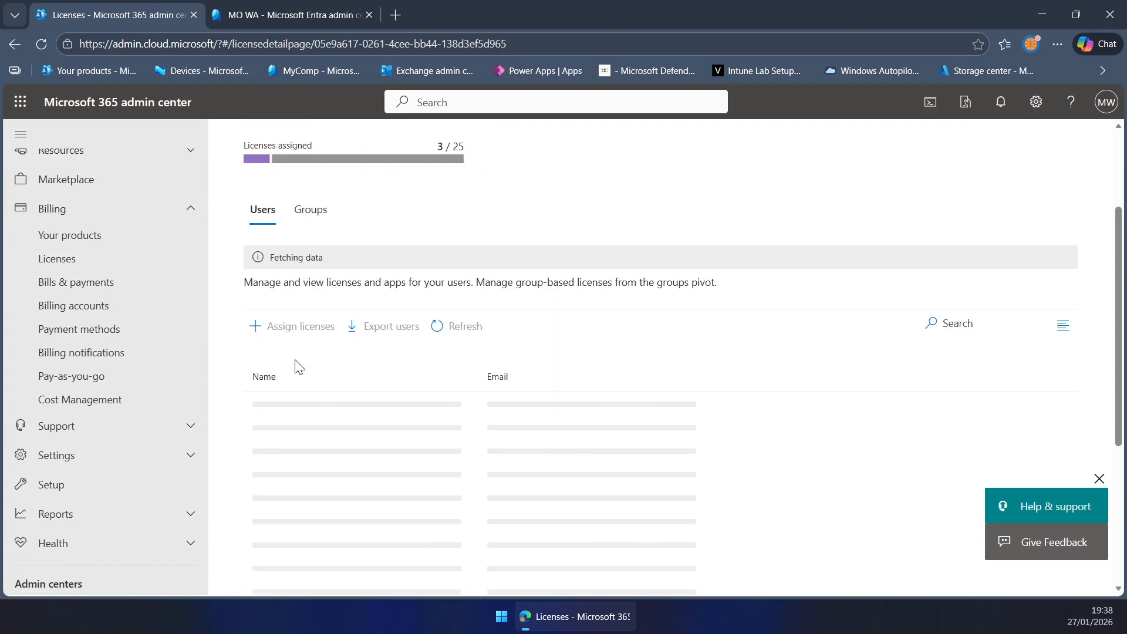
{"action": "scroll", "coordinate": [295, 366], "scroll_direction": "up", "scroll_amount": 2}
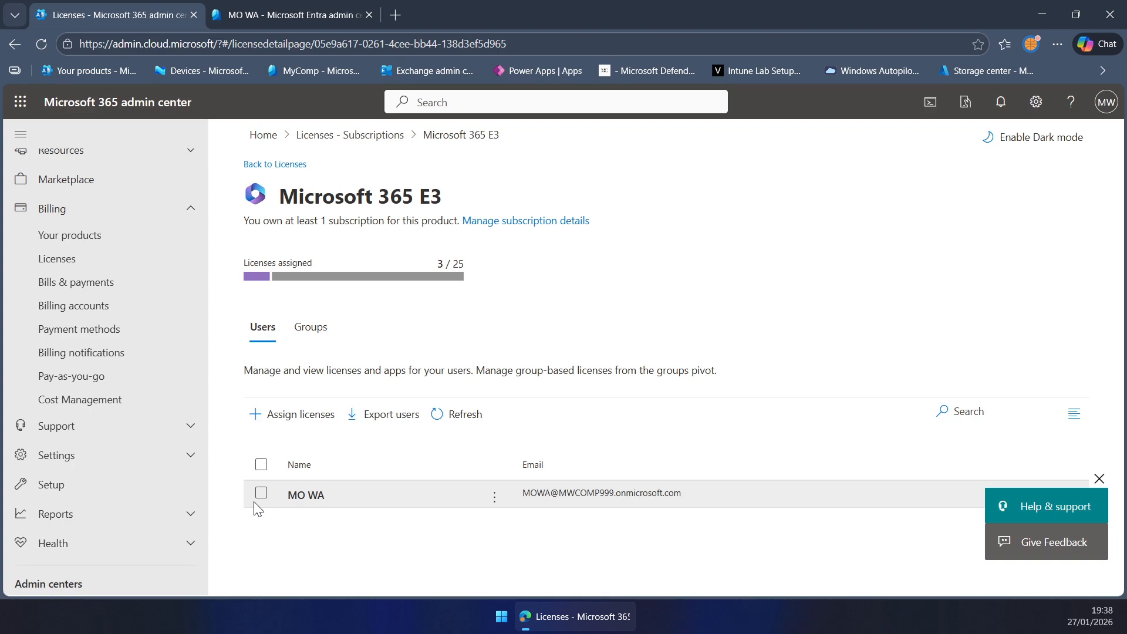
{"action": "key", "text": "ctrl+Tab"}
{"action": "left_click", "coordinate": [503, 306]}
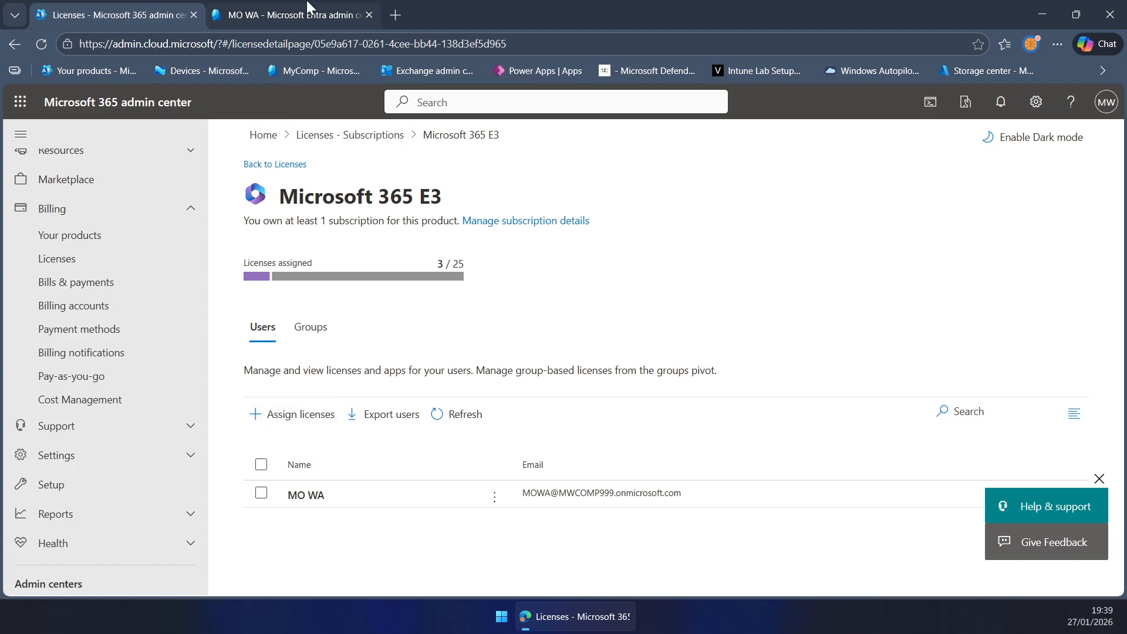
{"action": "left_click", "coordinate": [305, 326]}
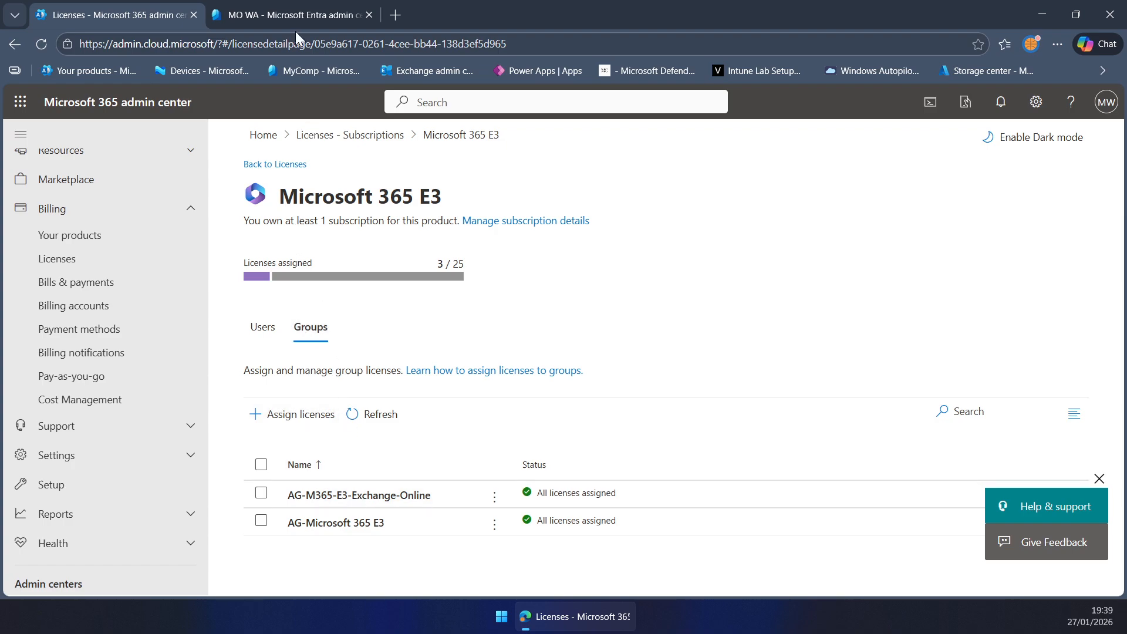
Step: In the Entra admin center, find the AG-Microsoft 365 E3 group among all groups and view its members
{"action": "left_click", "coordinate": [287, 12]}
{"action": "left_click", "coordinate": [50, 297]}
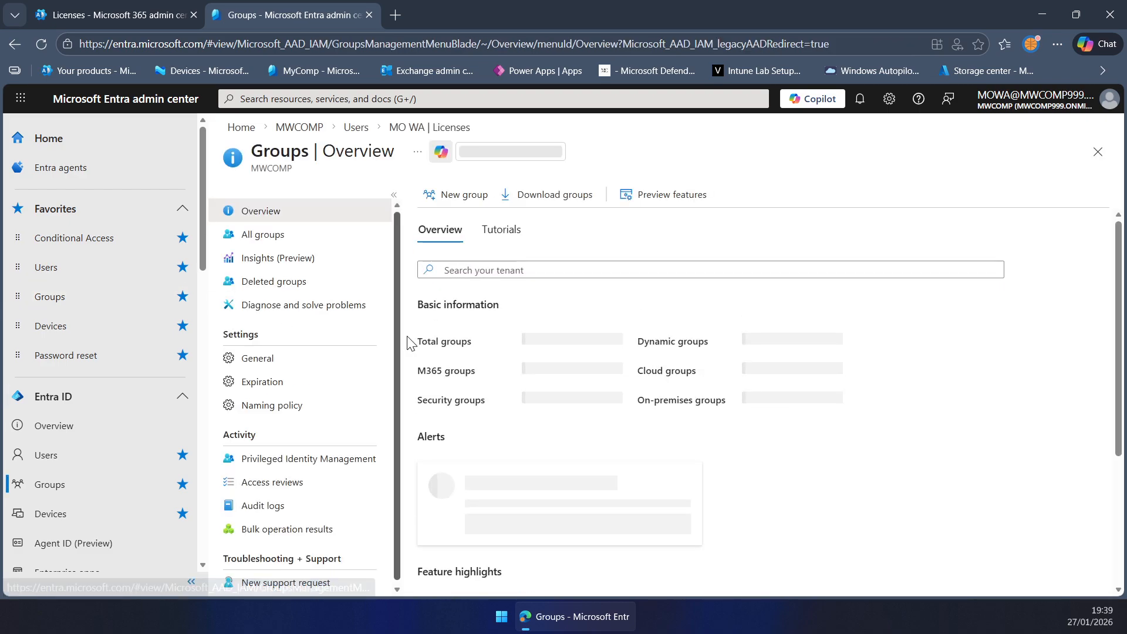
{"action": "left_click", "coordinate": [303, 242]}
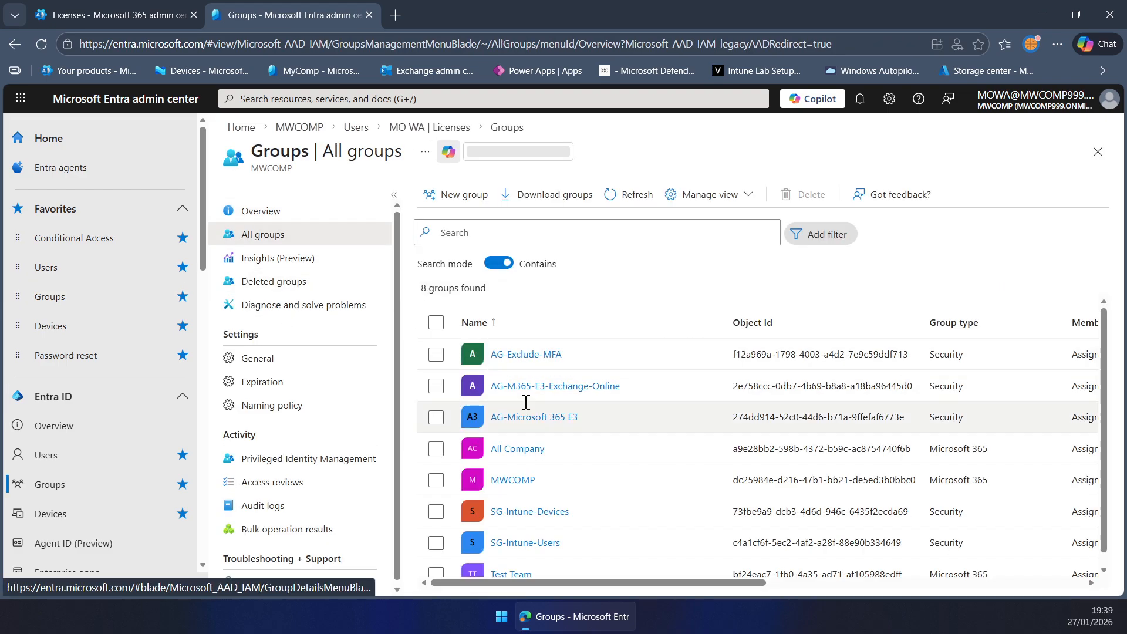
{"action": "left_click", "coordinate": [556, 418]}
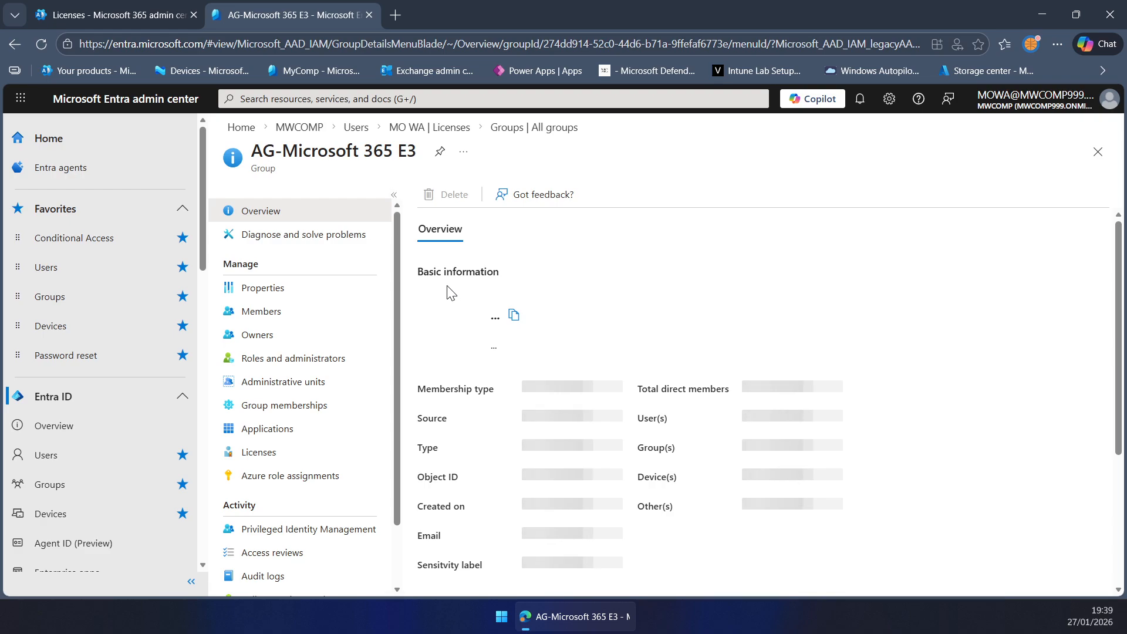
{"action": "left_click", "coordinate": [269, 317]}
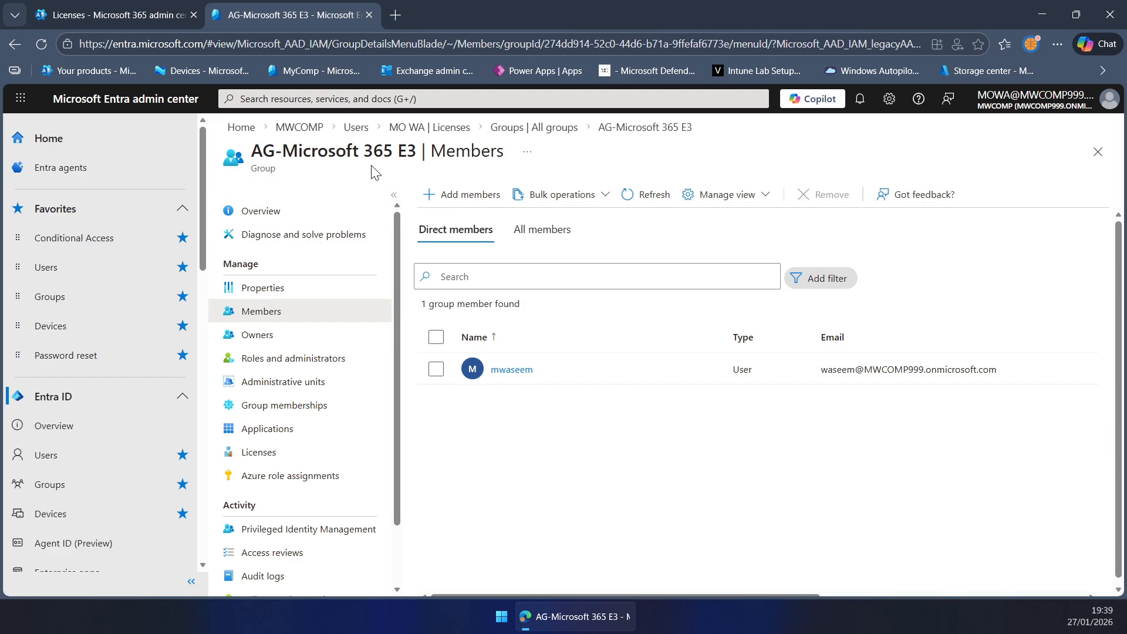
{"action": "left_click_drag", "start_coordinate": [416, 156], "coordinate": [358, 155]}
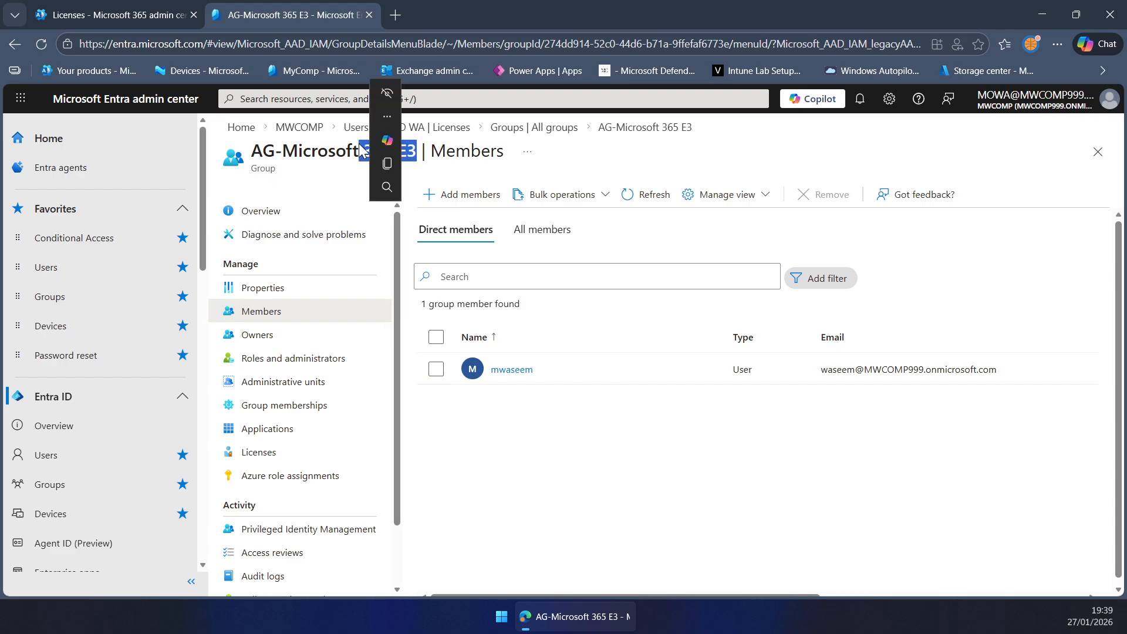
Step: View the license assignments of the AG-Microsoft 365 E3 group's member and compare them with the licensed groups list
{"action": "left_click", "coordinate": [137, 7]}
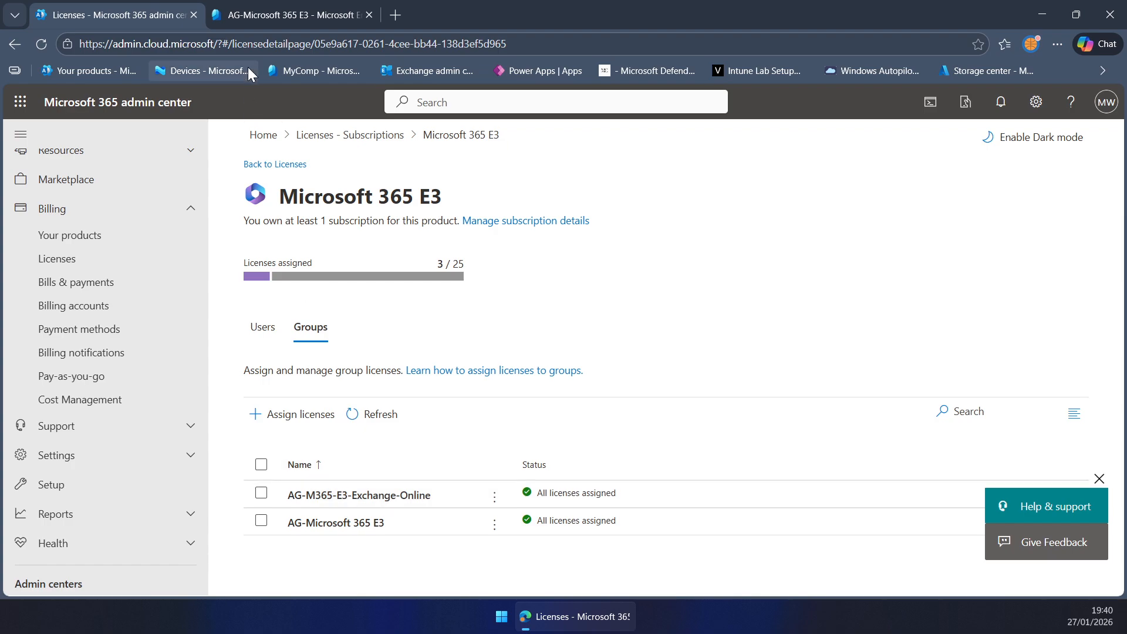
{"action": "left_click", "coordinate": [255, 11]}
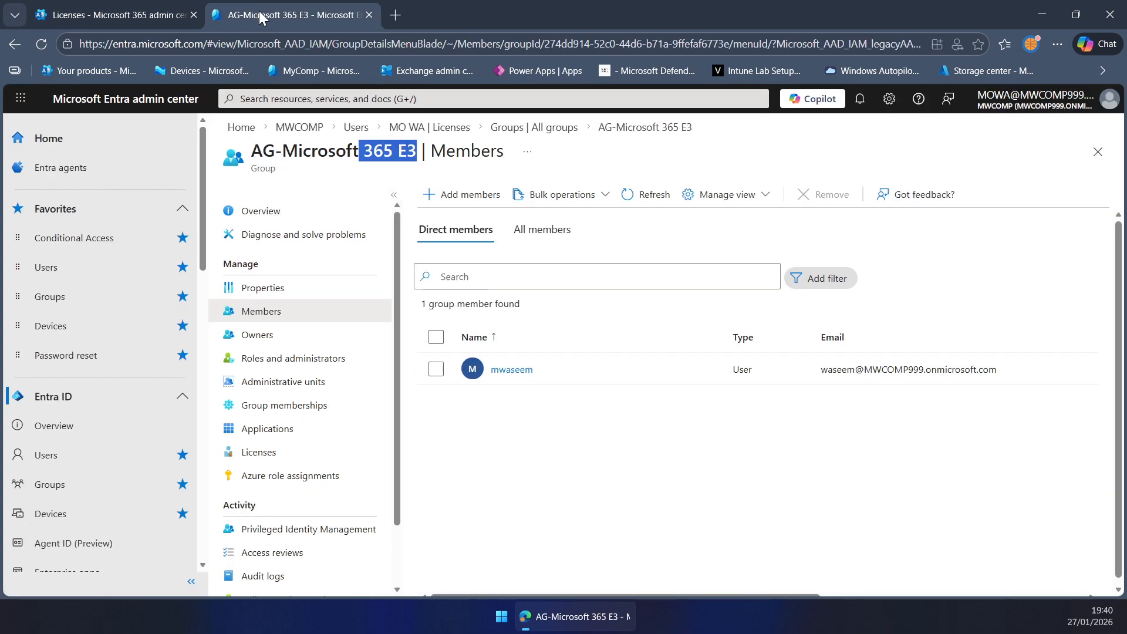
{"action": "left_click", "coordinate": [498, 371]}
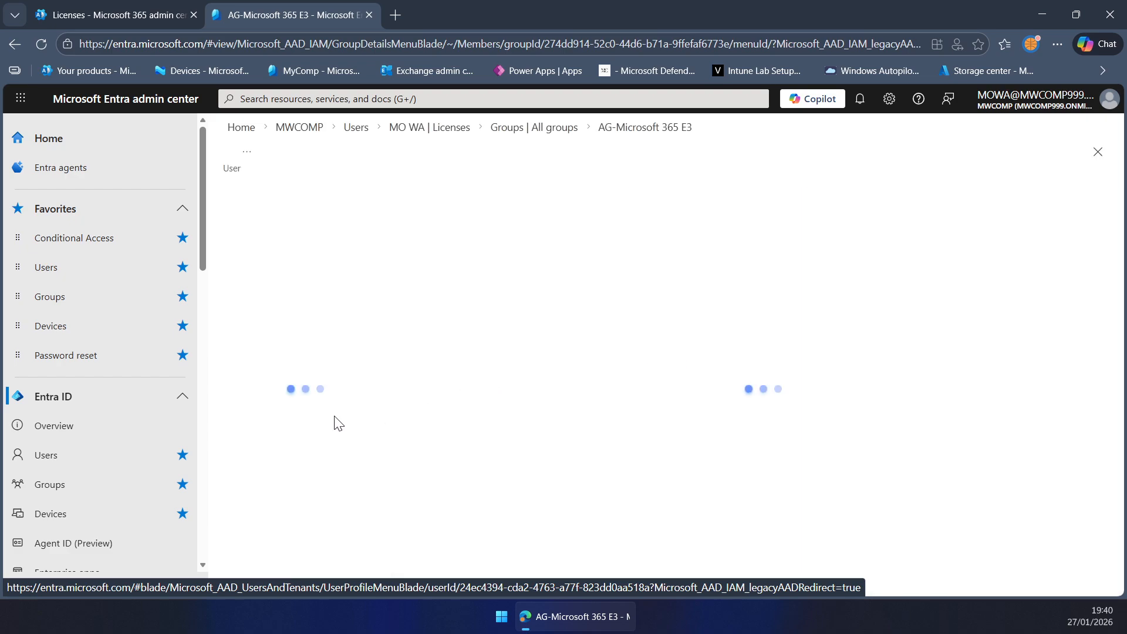
{"action": "left_click", "coordinate": [259, 432]}
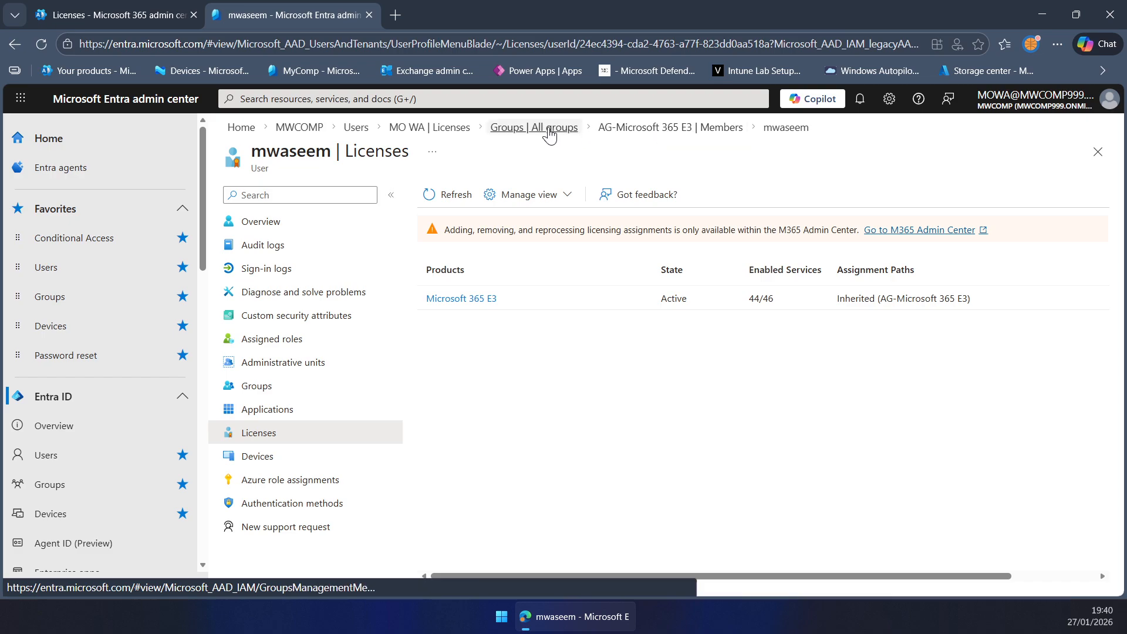
{"action": "left_click", "coordinate": [136, 10]}
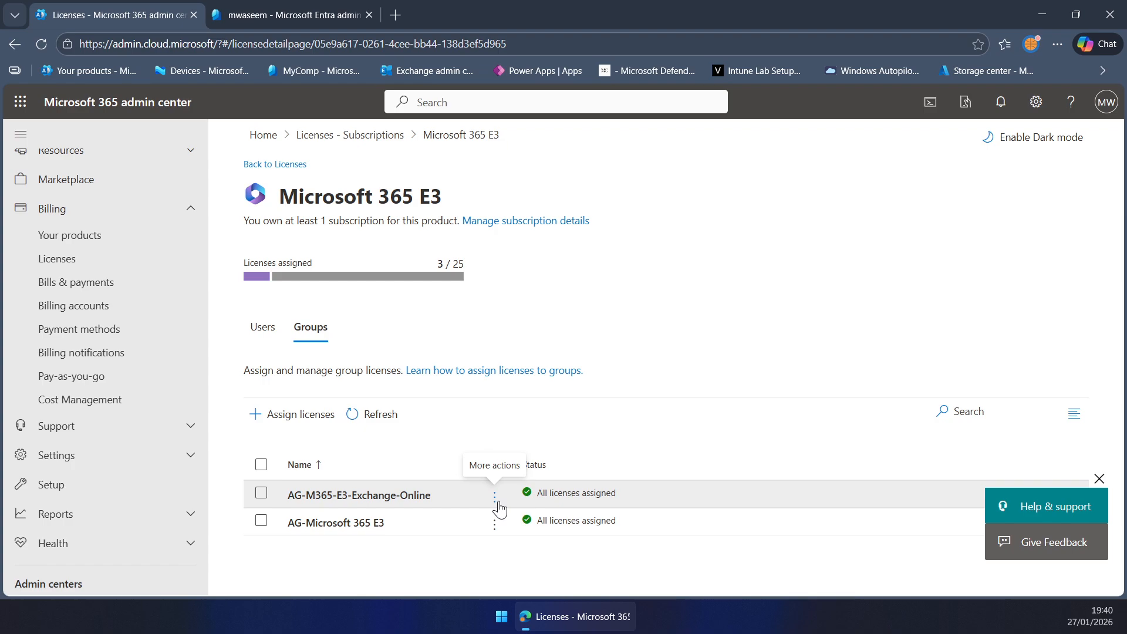
{"action": "left_click", "coordinate": [316, 5]}
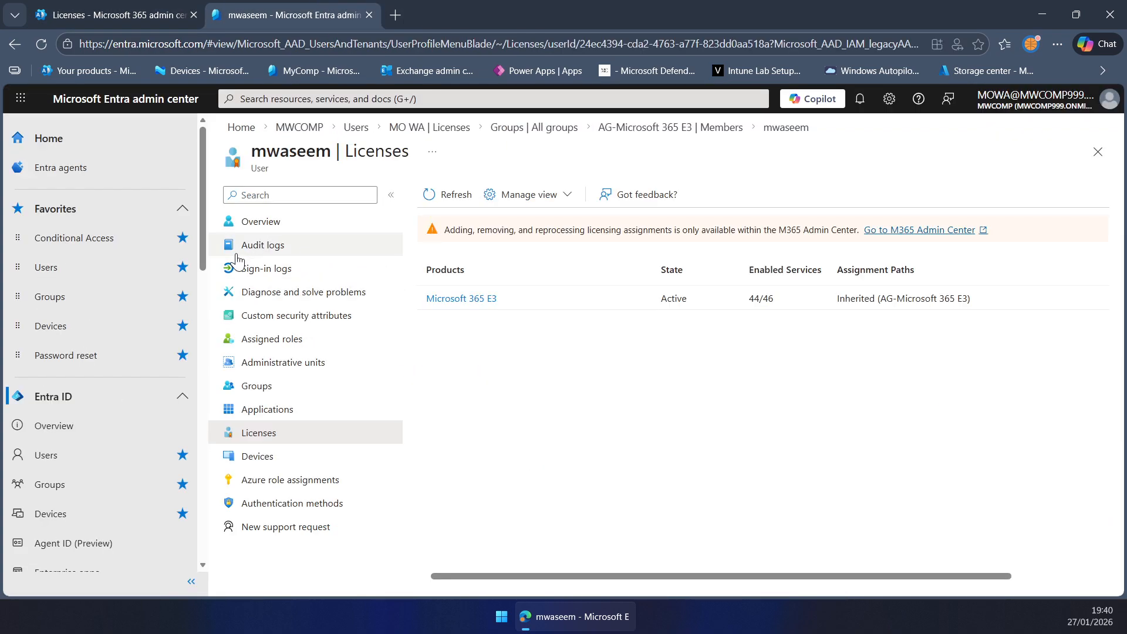
Step: Start creating a new internal user in Entra with the user principal name testusere3
{"action": "left_click", "coordinate": [111, 265]}
{"action": "left_click", "coordinate": [462, 199]}
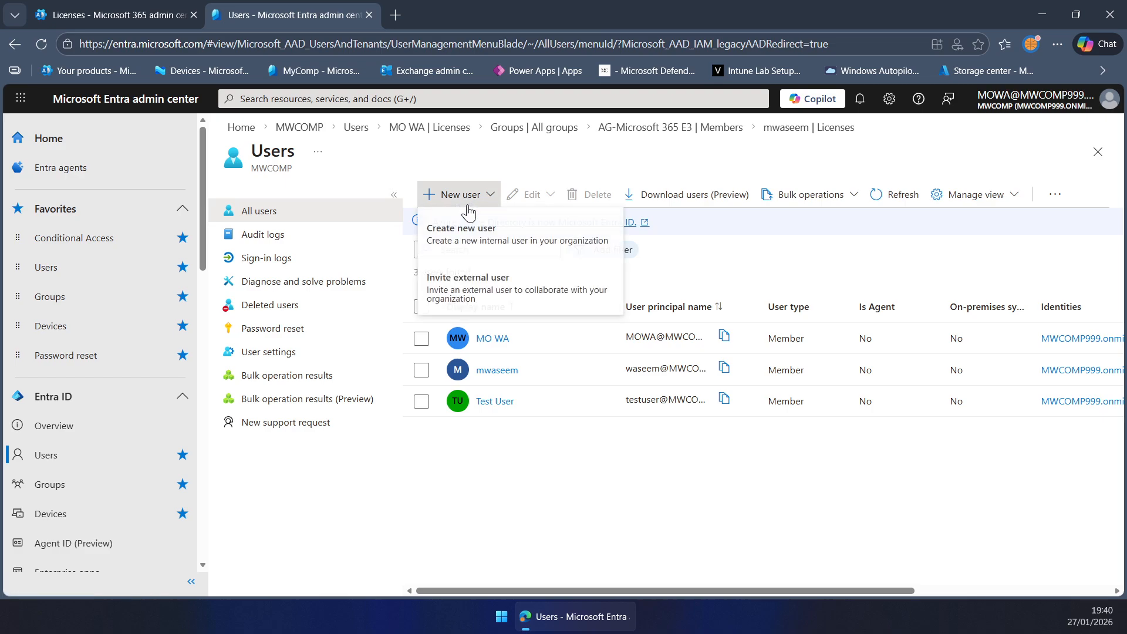
{"action": "left_click", "coordinate": [479, 235]}
{"action": "left_click", "coordinate": [443, 309]}
{"action": "type", "text": "tes"}
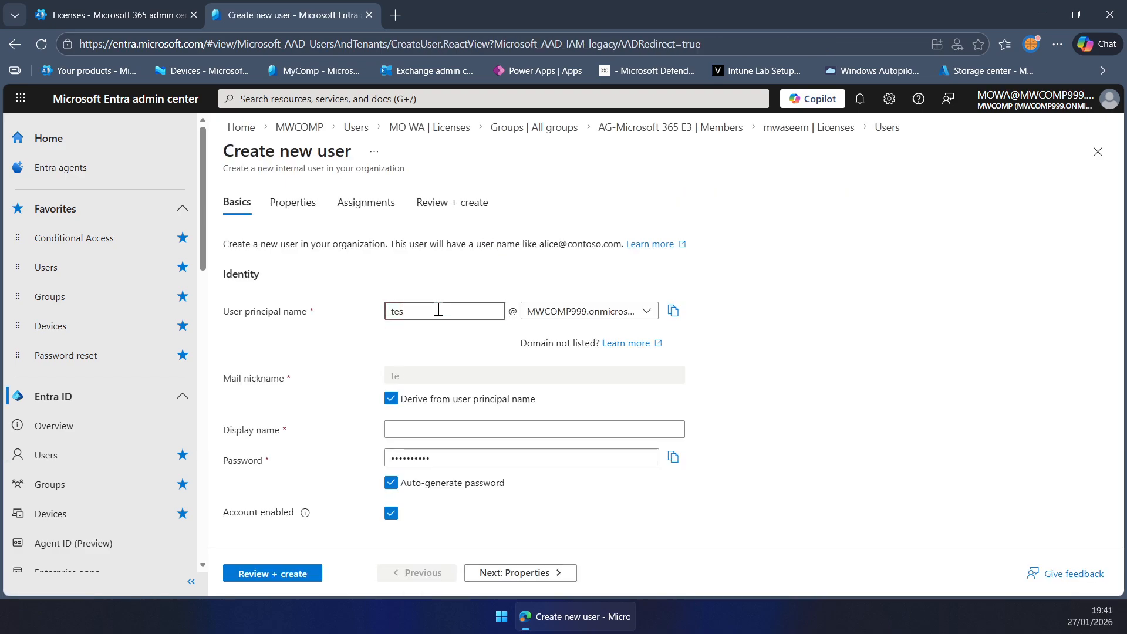
{"action": "type", "text": "tusere3"}
Step: Copy the user principal name testusere3 into the new user's display name and first name
{"action": "left_click_drag", "start_coordinate": [444, 310], "coordinate": [247, 322]}
{"action": "key", "text": "ctrl+c"}
{"action": "left_click", "coordinate": [477, 425]}
{"action": "key", "text": "ctrl+v"}
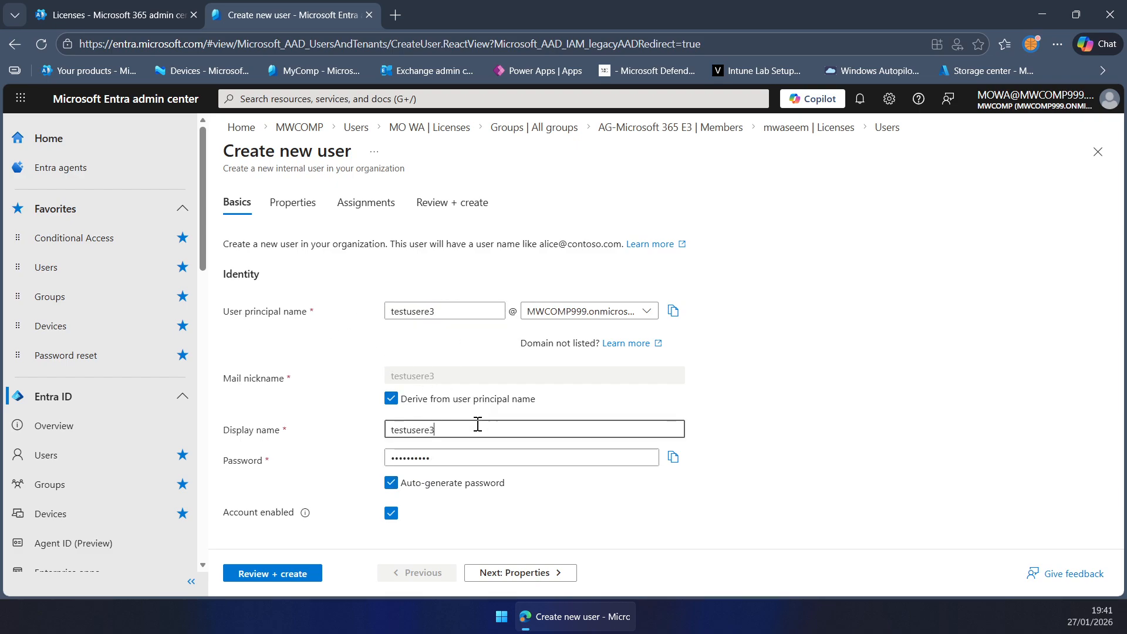
{"action": "left_click", "coordinate": [511, 572]}
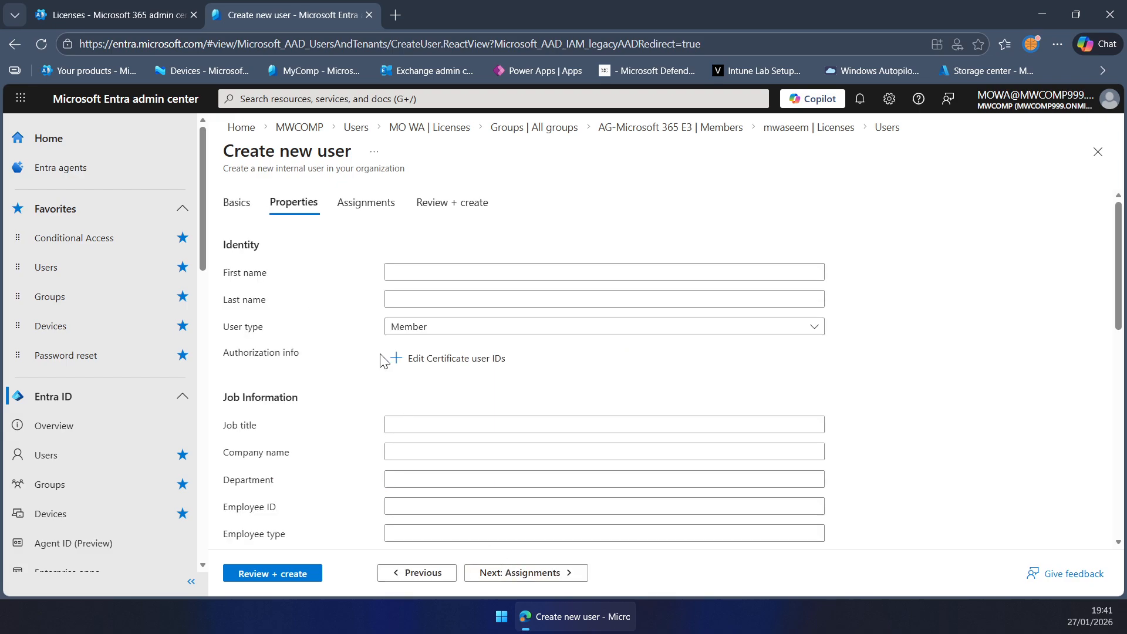
{"action": "left_click", "coordinate": [414, 274]}
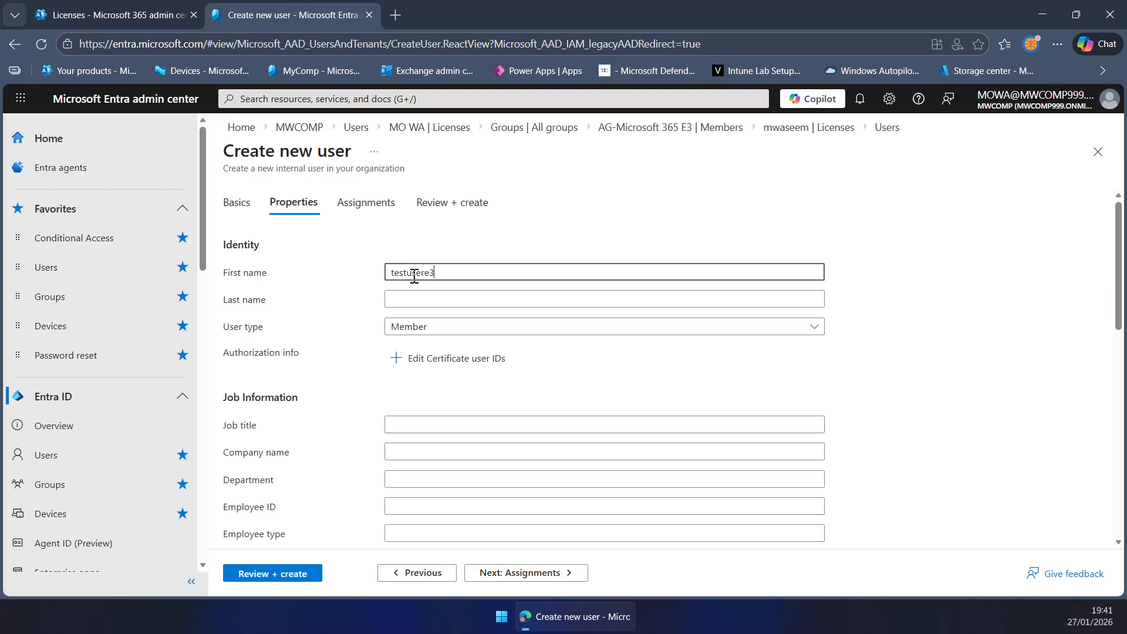
Step: Set the new user's usage location to Qatar
{"action": "scroll", "coordinate": [391, 359], "scroll_direction": "down", "scroll_amount": 7}
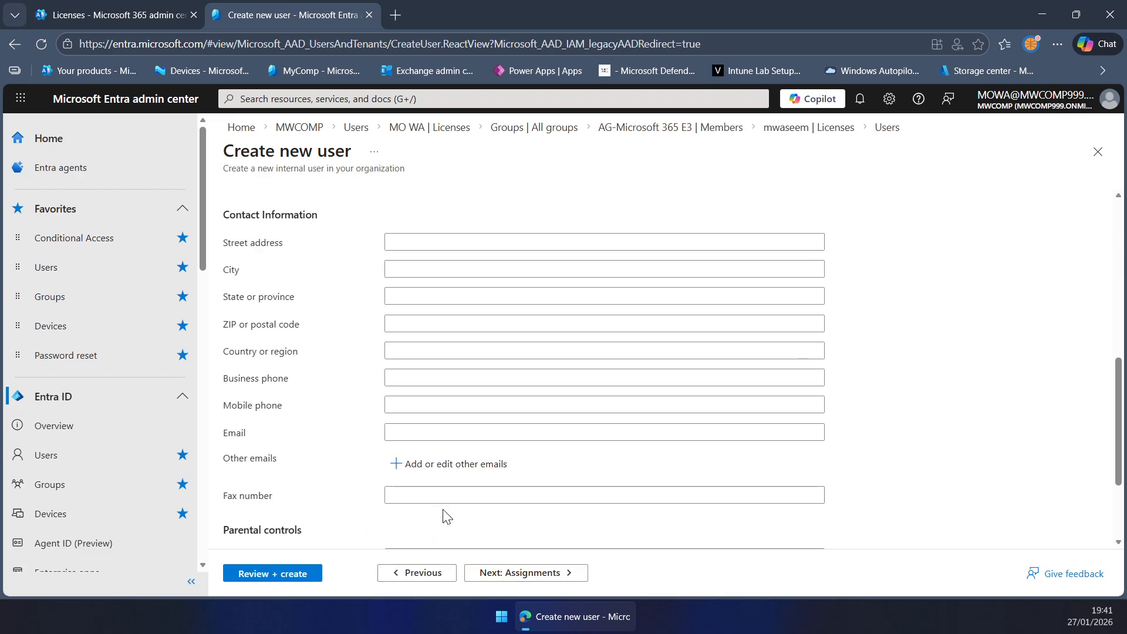
{"action": "scroll", "coordinate": [443, 519], "scroll_direction": "down", "scroll_amount": 3}
{"action": "left_click", "coordinate": [421, 518]}
{"action": "type", "text": "Qatar"}
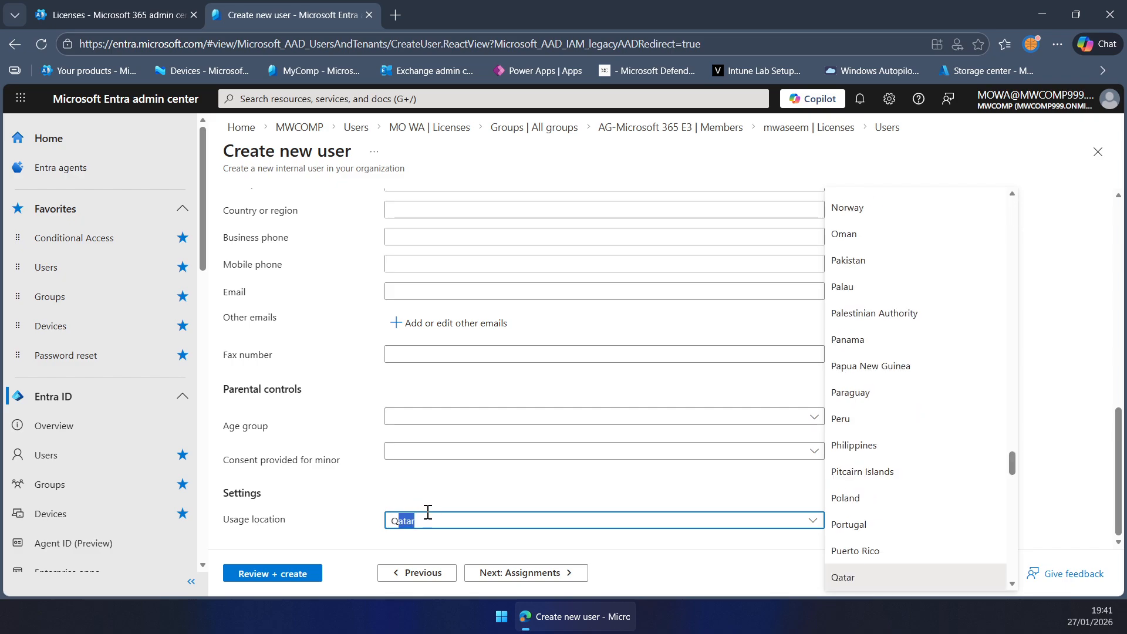
{"action": "left_click", "coordinate": [848, 577]}
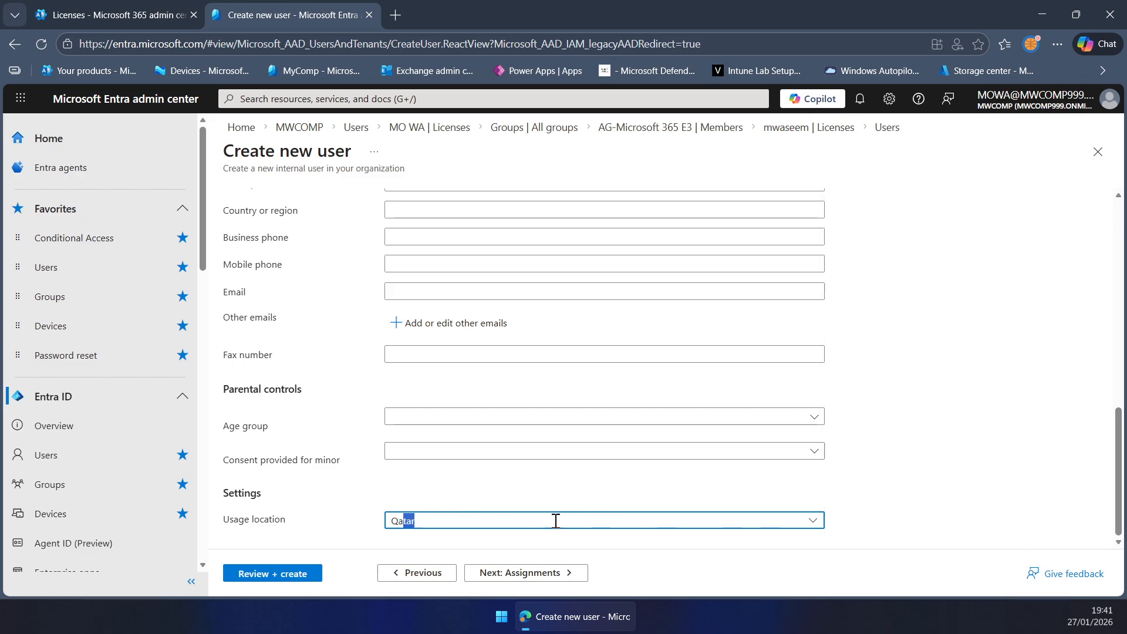
Step: Create the user testusere3 without any group or role assignments and refresh the users list
{"action": "left_click", "coordinate": [526, 573]}
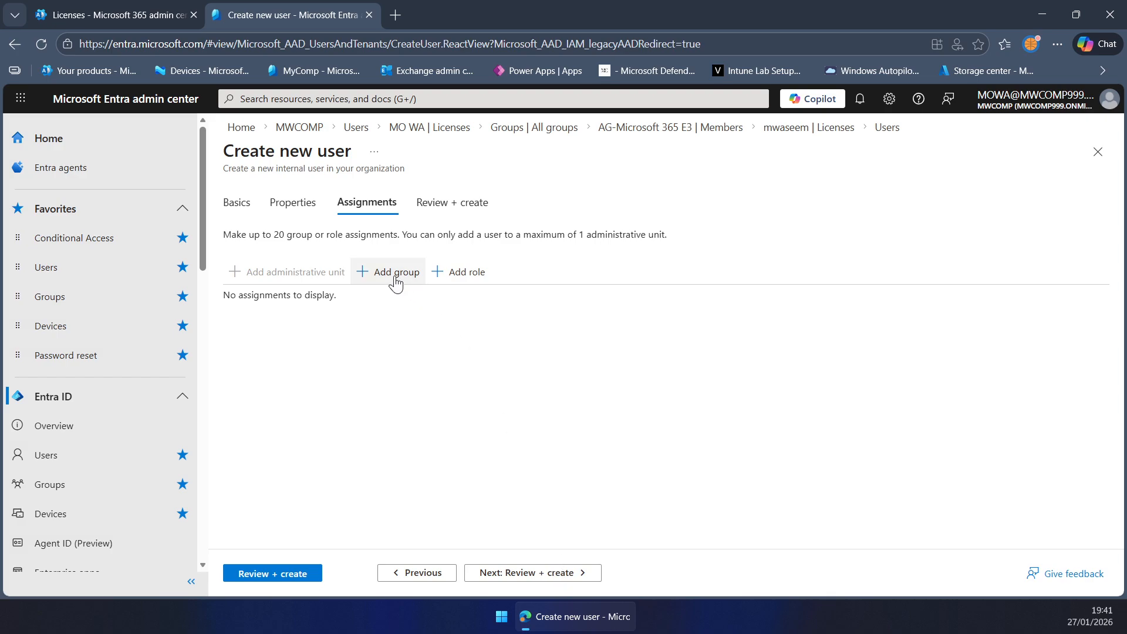
{"action": "left_click", "coordinate": [544, 574]}
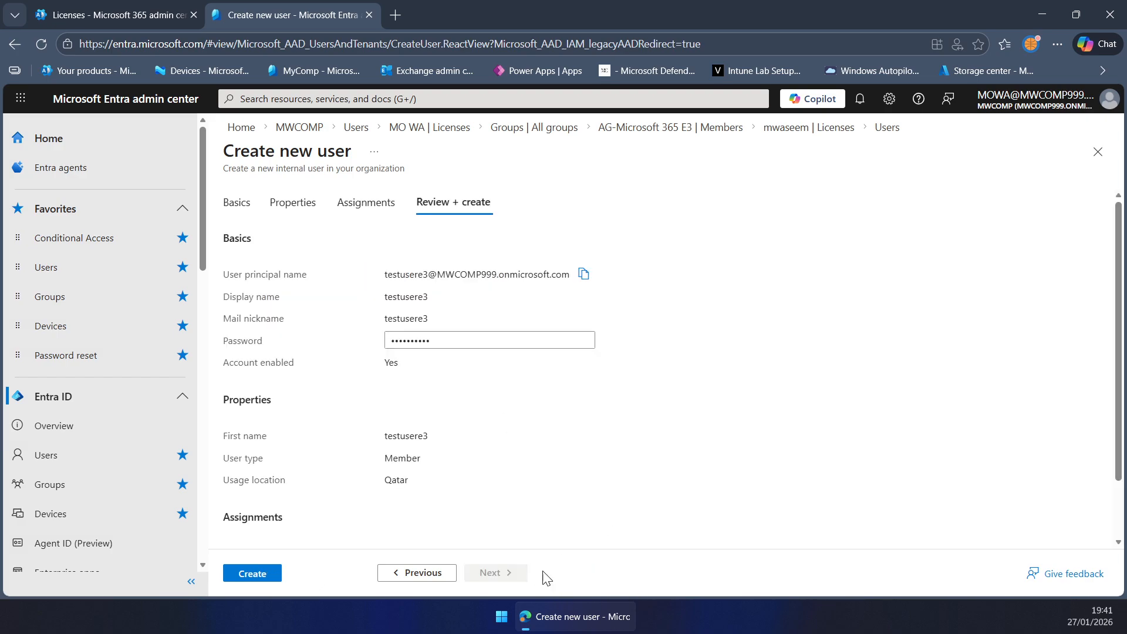
{"action": "left_click", "coordinate": [259, 573]}
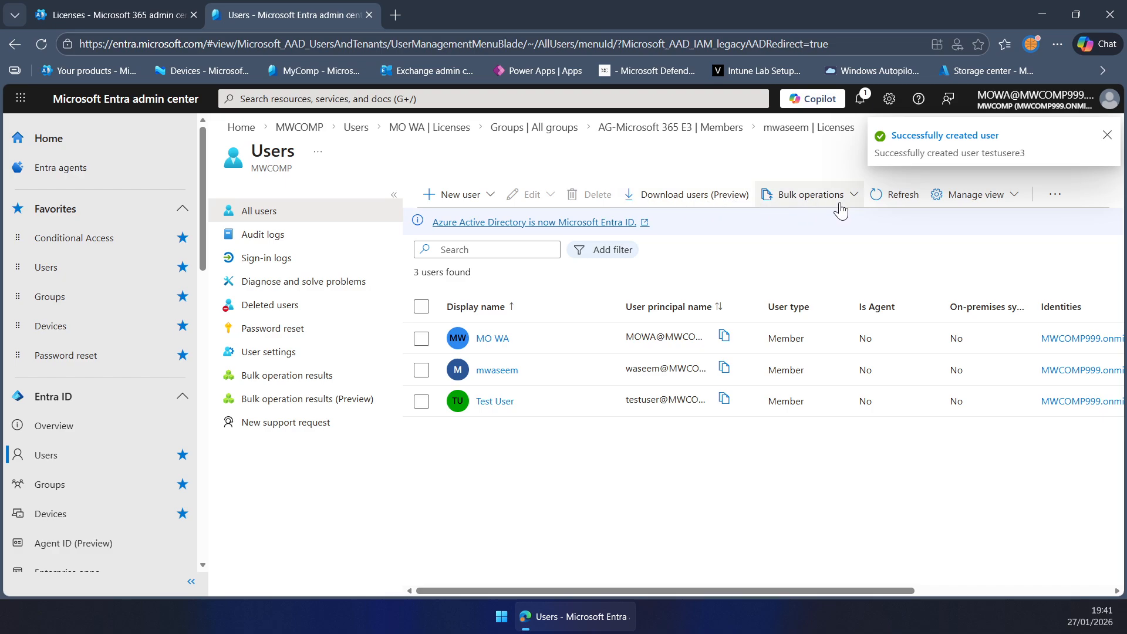
{"action": "left_click", "coordinate": [877, 196]}
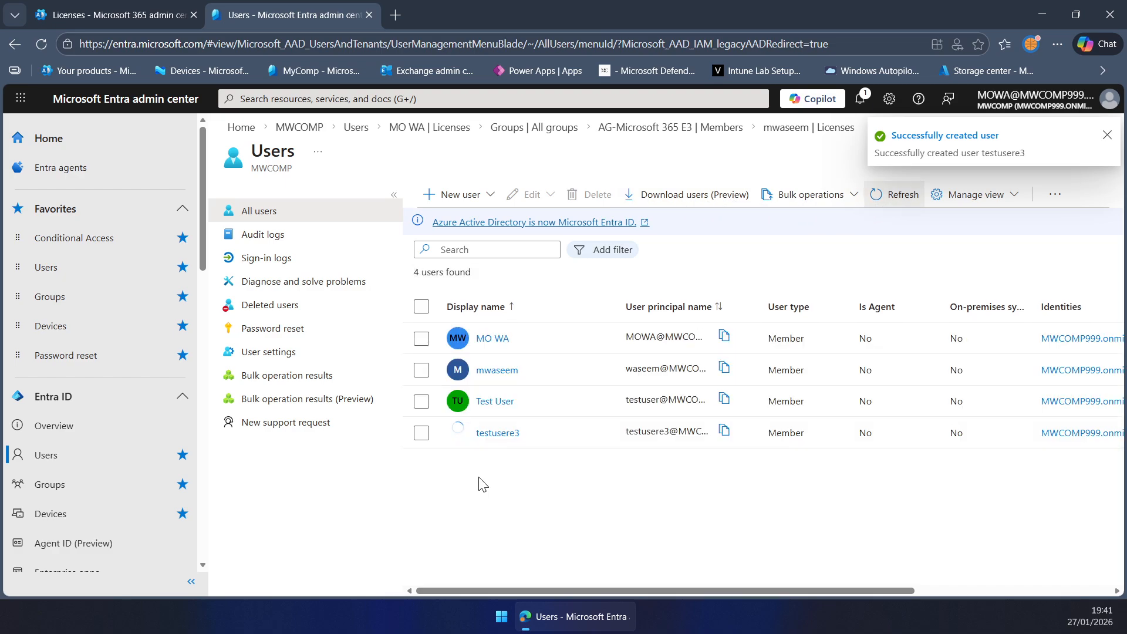
Step: Check the license assignments of the new user testusere3 against the Microsoft 365 E3 license page
{"action": "left_click", "coordinate": [492, 442]}
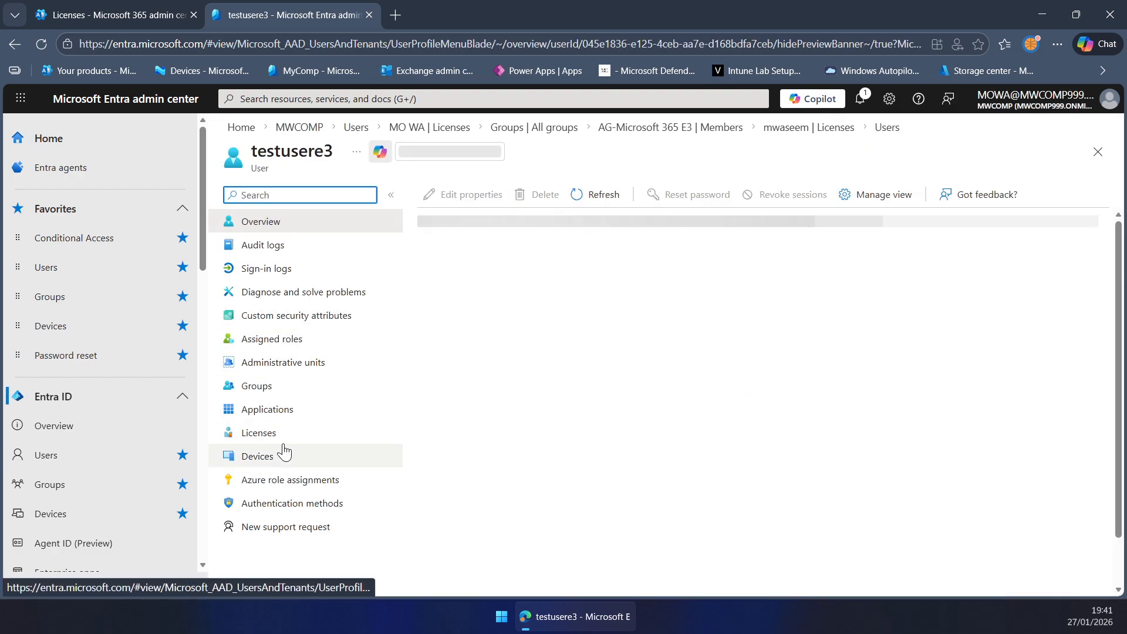
{"action": "left_click", "coordinate": [287, 433]}
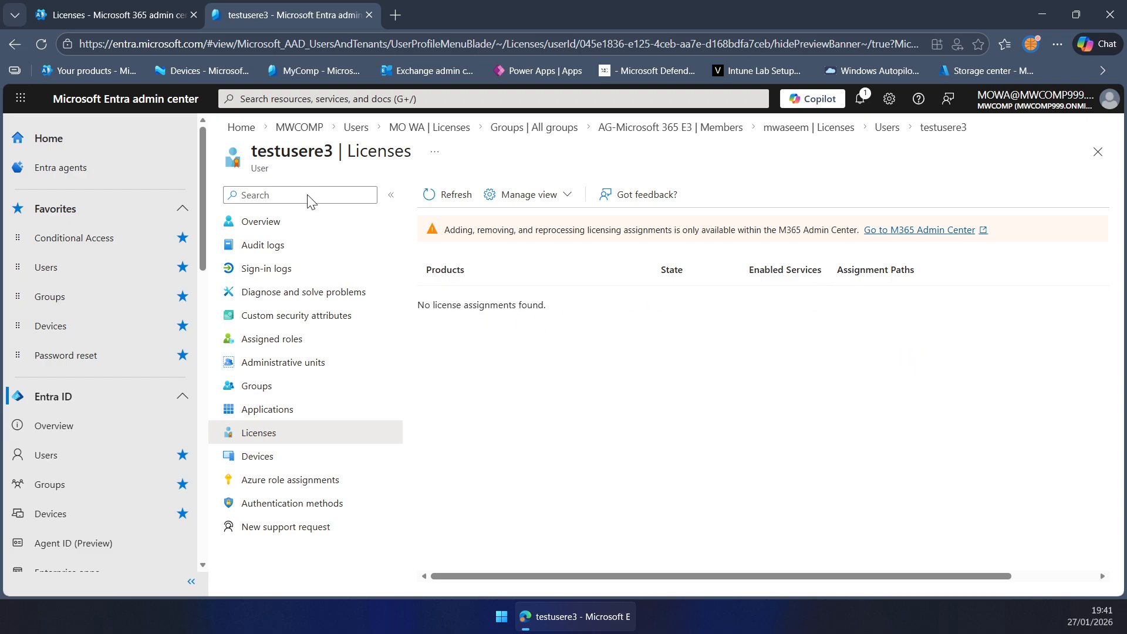
{"action": "left_click", "coordinate": [152, 8]}
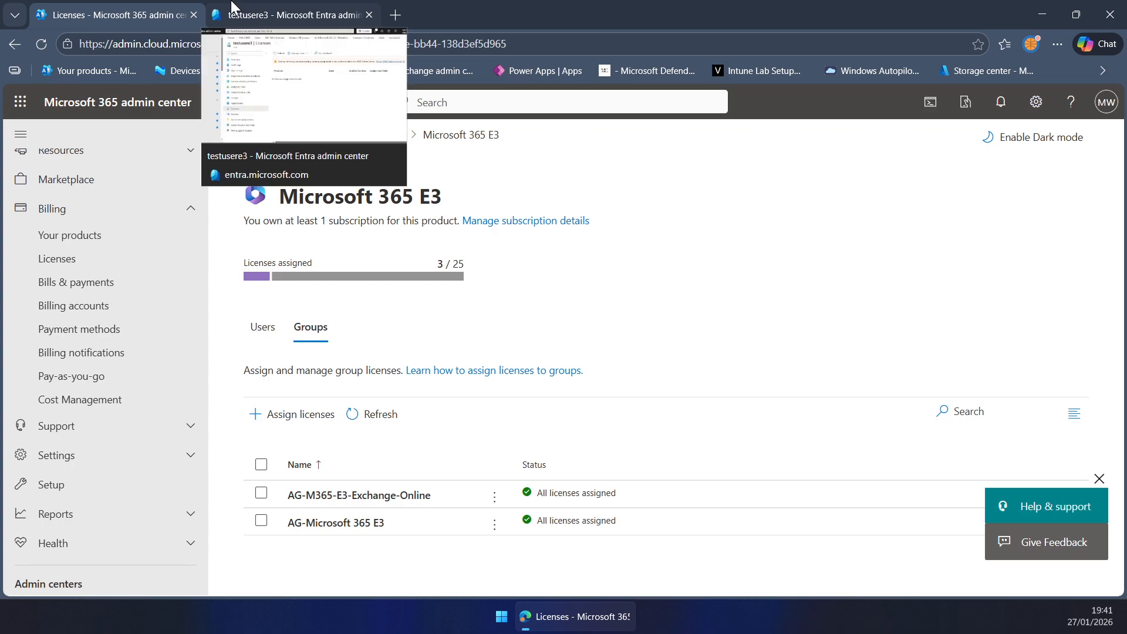
{"action": "left_click", "coordinate": [232, 7]}
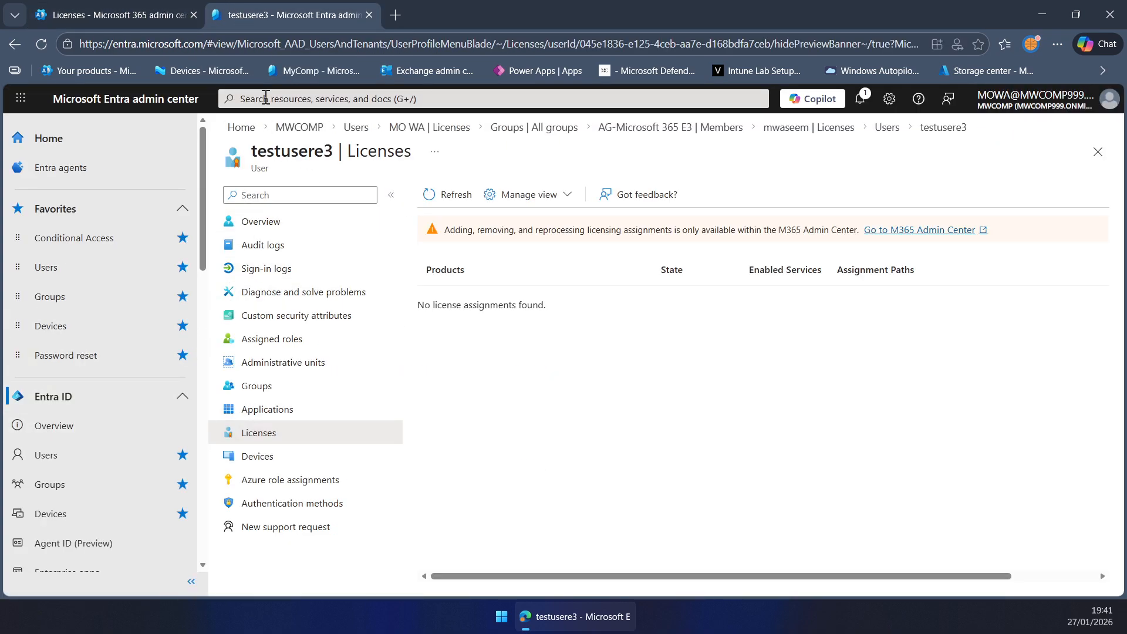
Step: Assign the Microsoft 365 E3 license directly to testusere3 in the Microsoft 365 admin center, keeping all apps and services on
{"action": "left_click", "coordinate": [167, 8]}
{"action": "left_click", "coordinate": [258, 328]}
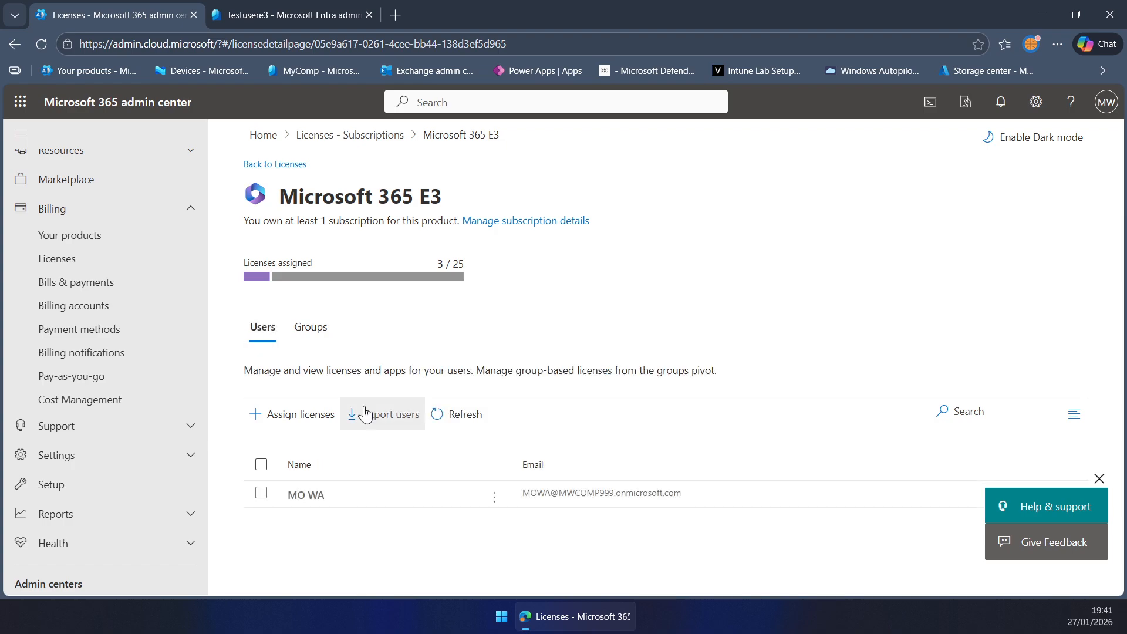
{"action": "left_click", "coordinate": [274, 418]}
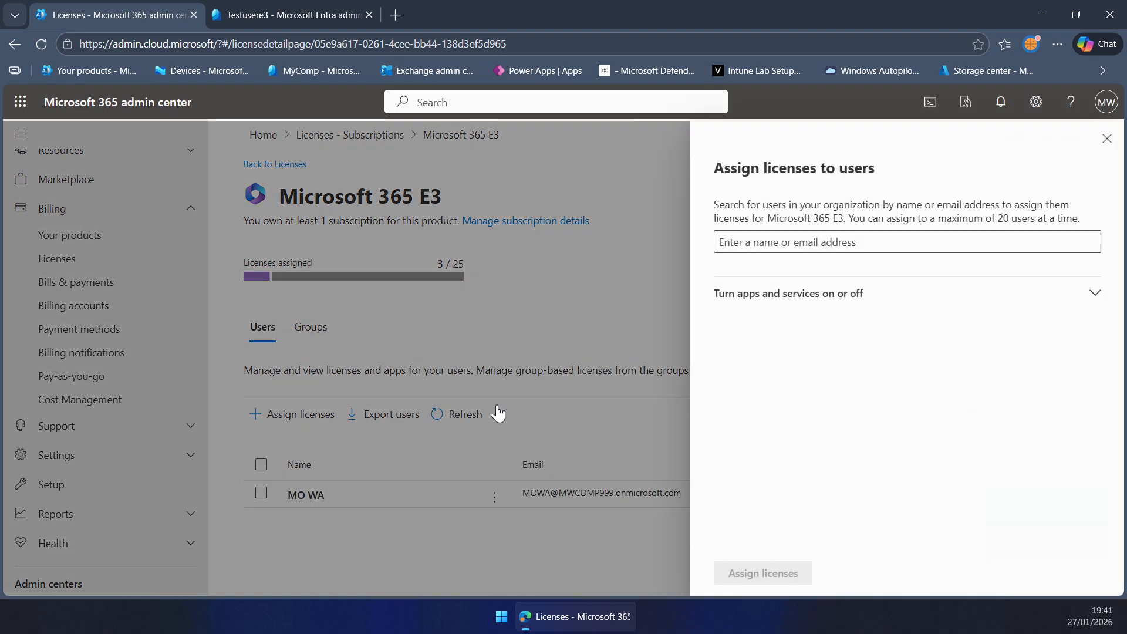
{"action": "left_click", "coordinate": [810, 241]}
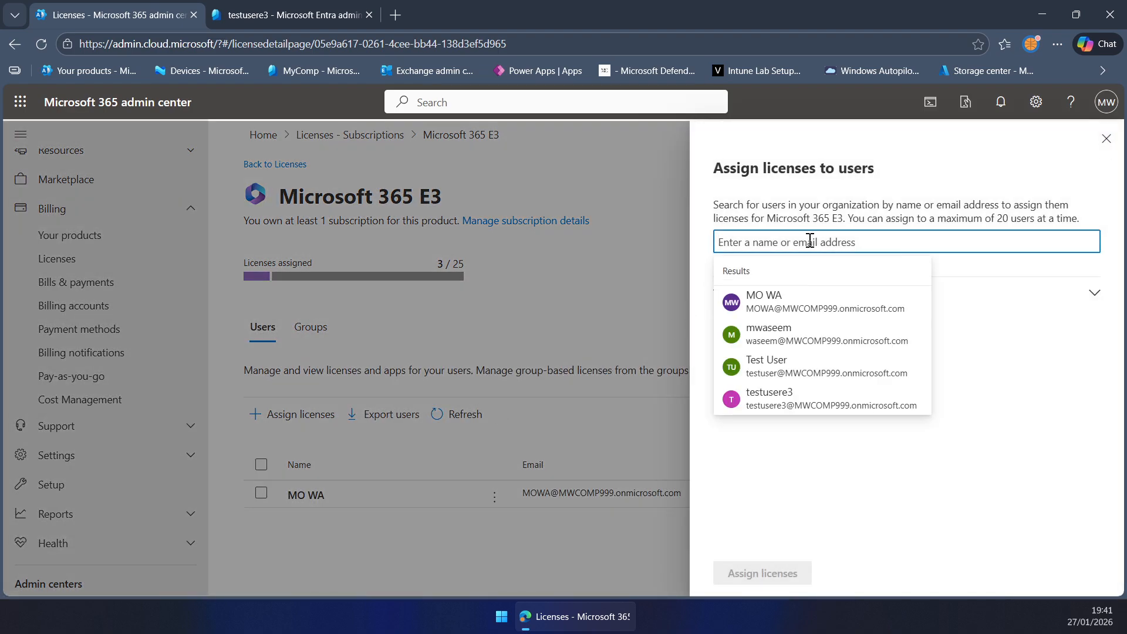
{"action": "left_click", "coordinate": [778, 403]}
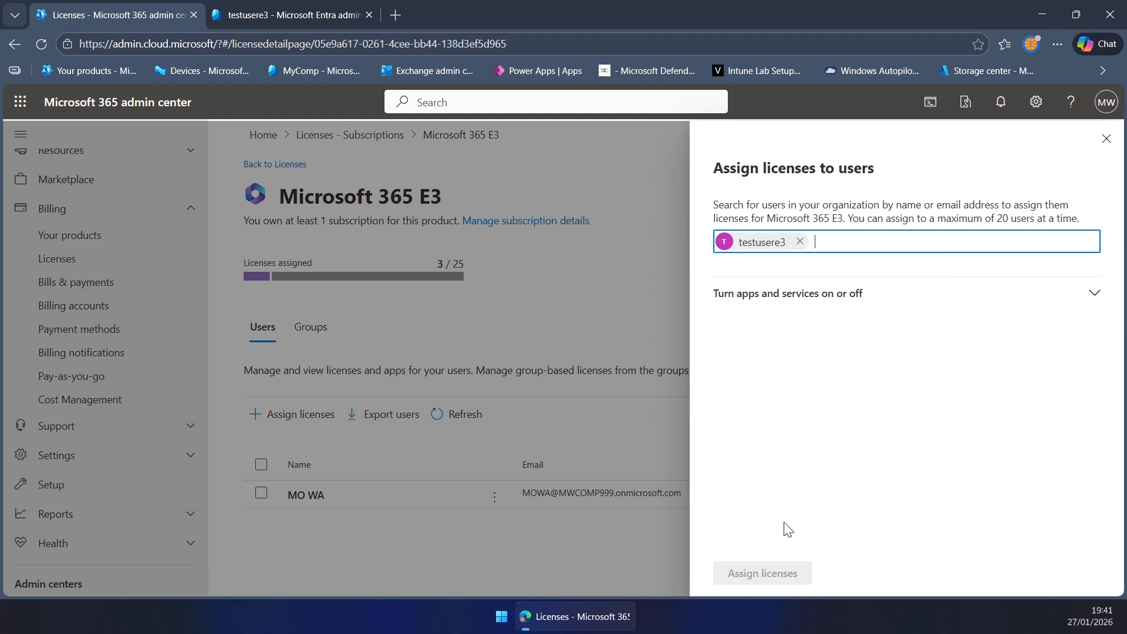
{"action": "left_click", "coordinate": [824, 295]}
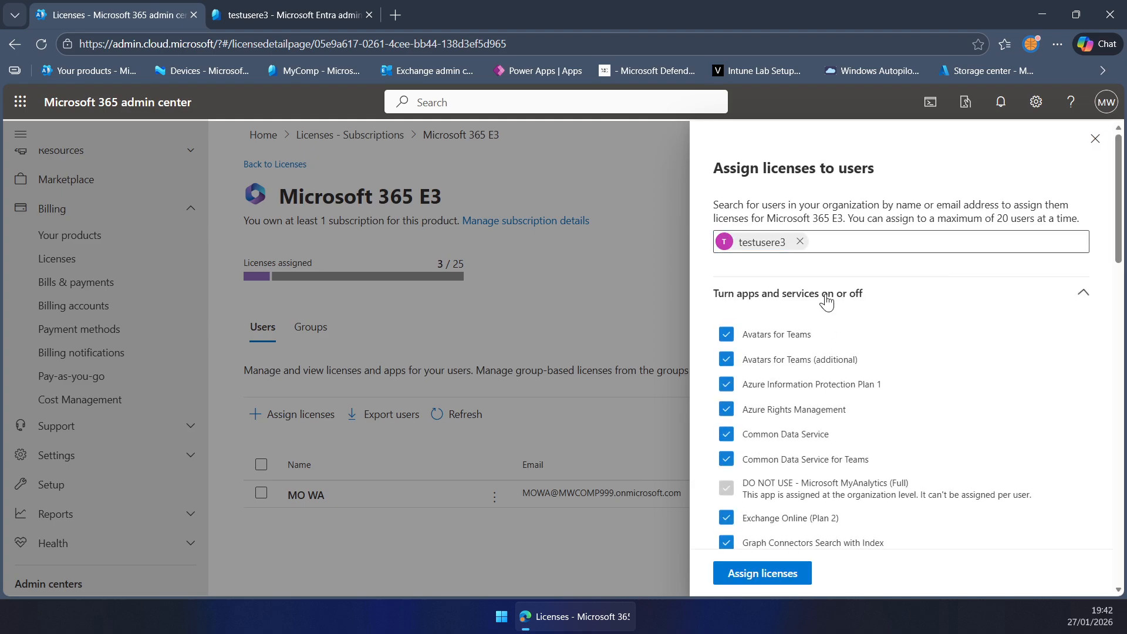
{"action": "scroll", "coordinate": [807, 332], "scroll_direction": "down", "scroll_amount": 15}
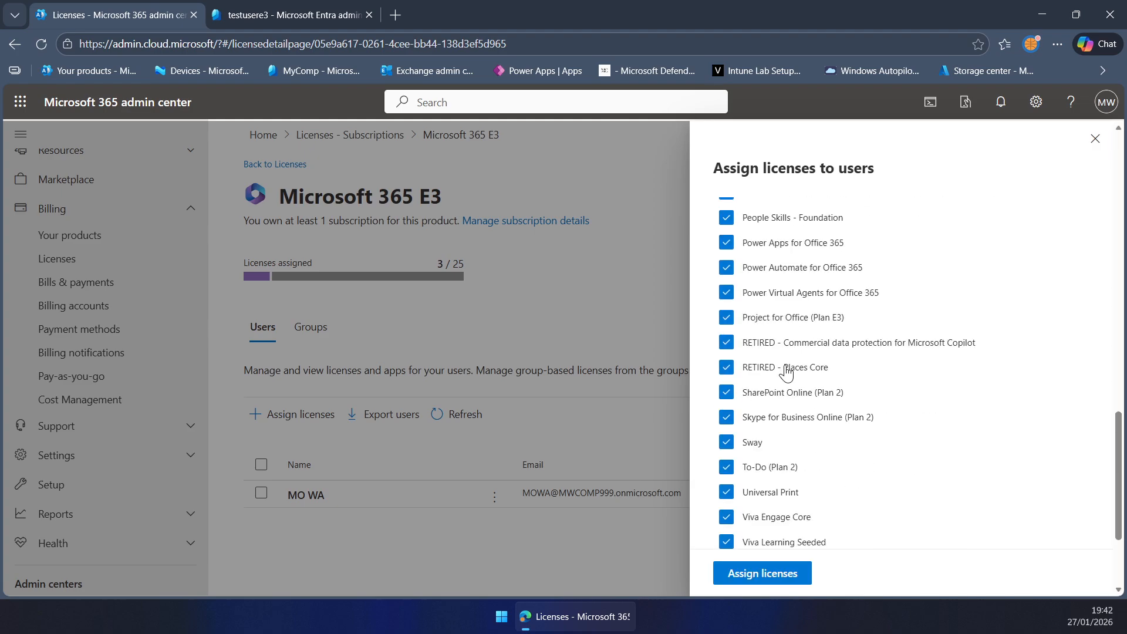
{"action": "scroll", "coordinate": [785, 405], "scroll_direction": "up", "scroll_amount": 5}
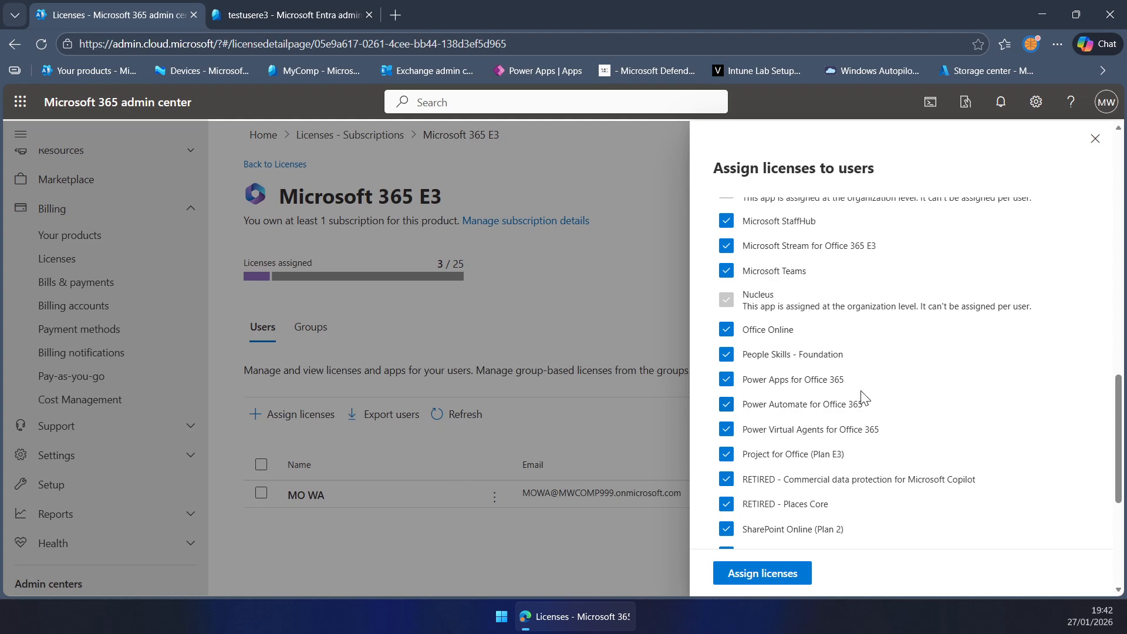
{"action": "scroll", "coordinate": [824, 393], "scroll_direction": "down", "scroll_amount": 3}
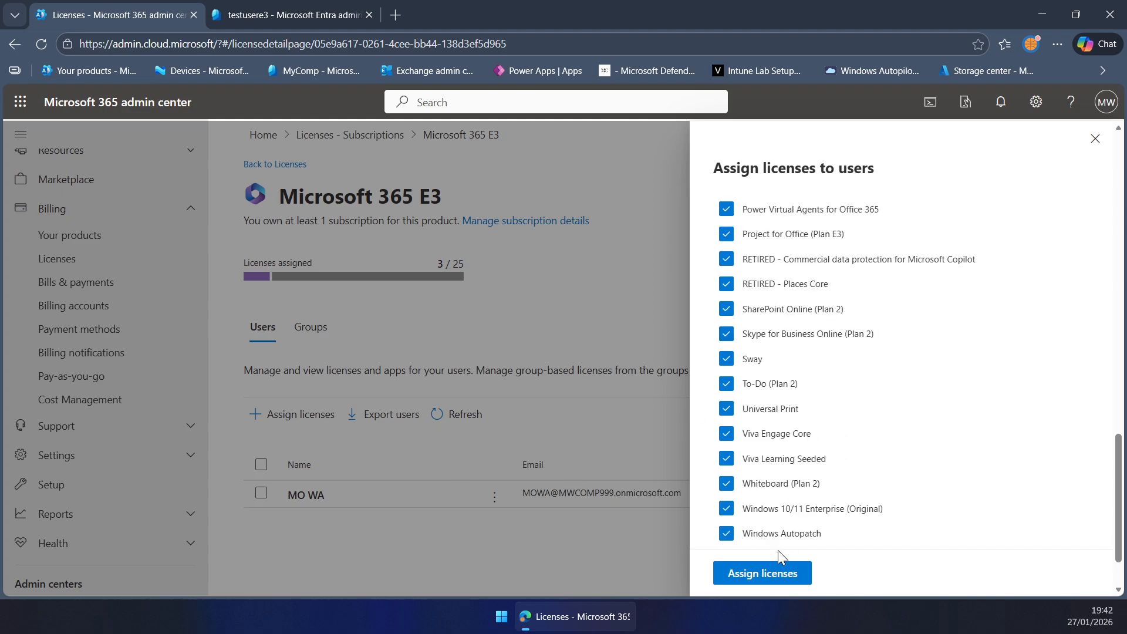
{"action": "left_click", "coordinate": [777, 573]}
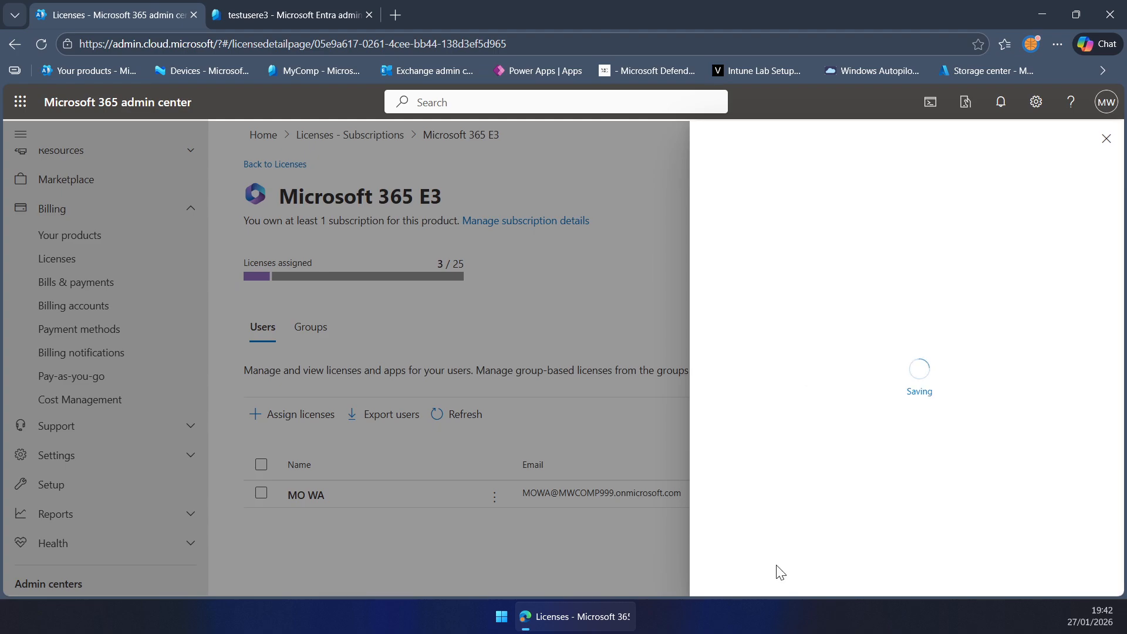
{"action": "left_click", "coordinate": [1105, 140]}
Step: Refresh the Microsoft 365 E3 user list and testusere3's Entra license page to check the assignment path
{"action": "left_click", "coordinate": [329, 8]}
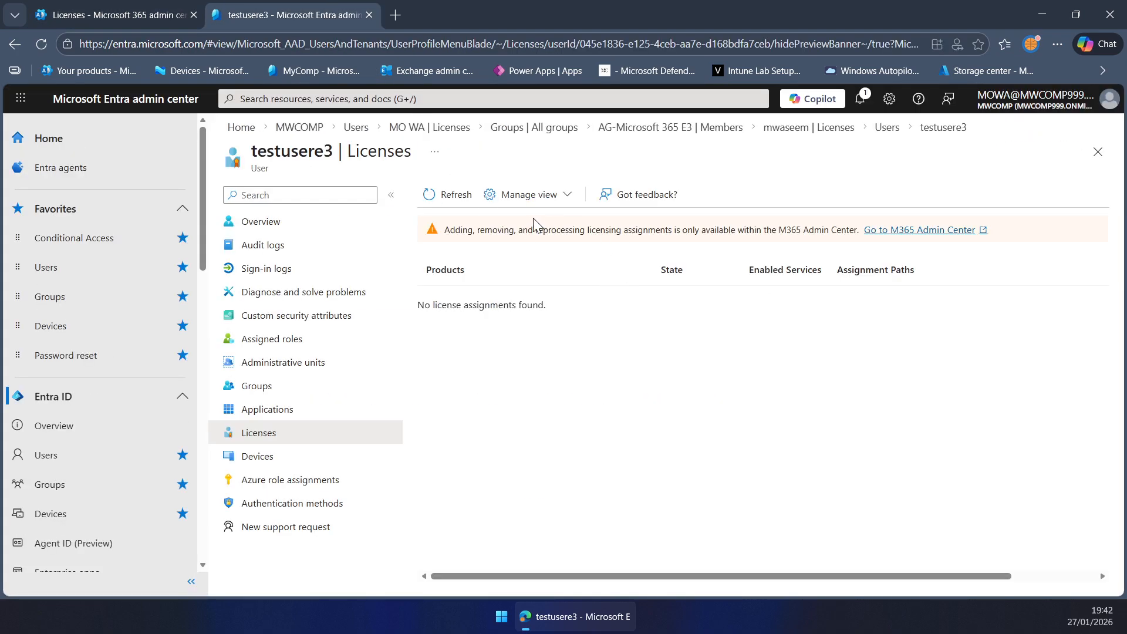
{"action": "left_click", "coordinate": [451, 200]}
{"action": "left_click", "coordinate": [450, 200]}
{"action": "key", "text": "ctrl+shift+Tab"}
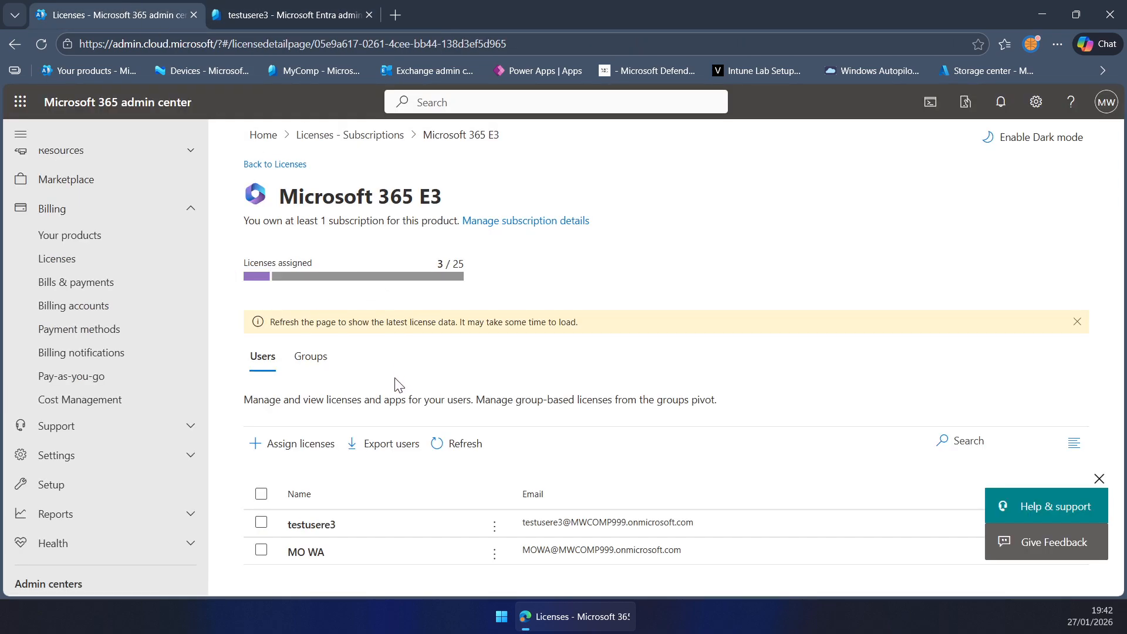
{"action": "left_click", "coordinate": [443, 447]}
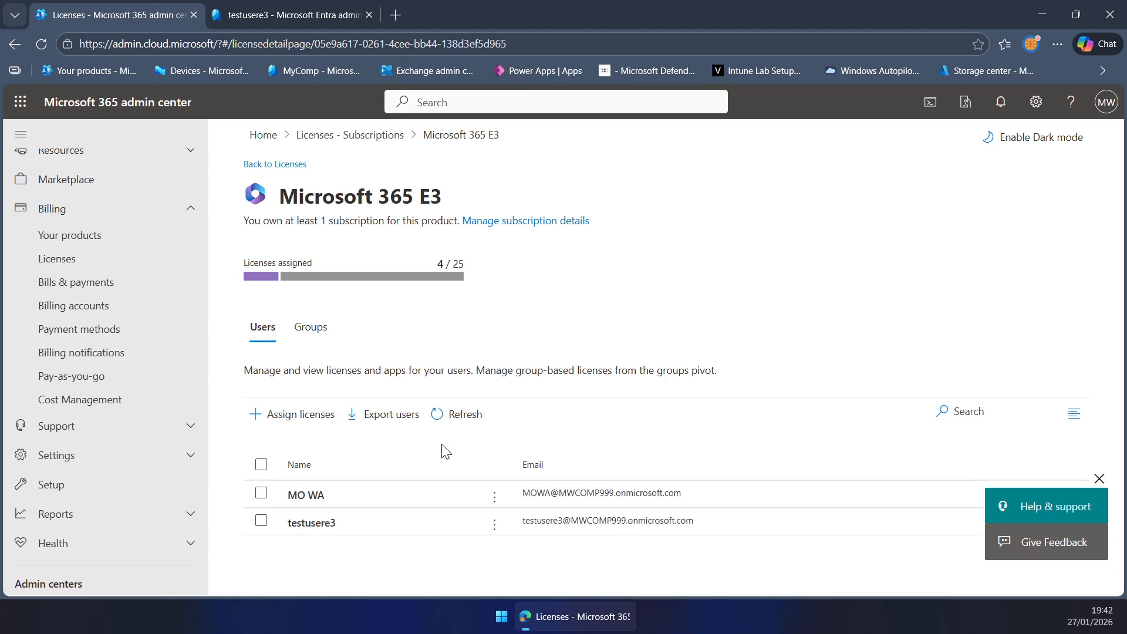
{"action": "left_click", "coordinate": [269, 13]}
{"action": "left_click", "coordinate": [433, 200]}
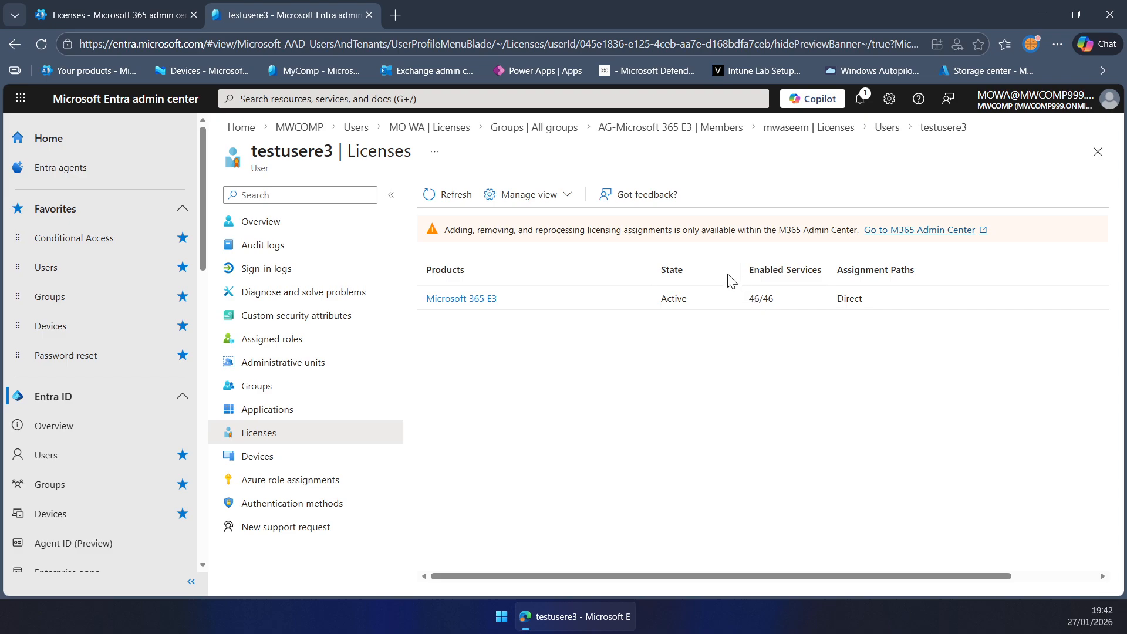
Step: Review the license actions available for testusere3 and the groups licensed for Microsoft 365 E3 in the Microsoft 365 admin center
{"action": "left_click", "coordinate": [160, 12]}
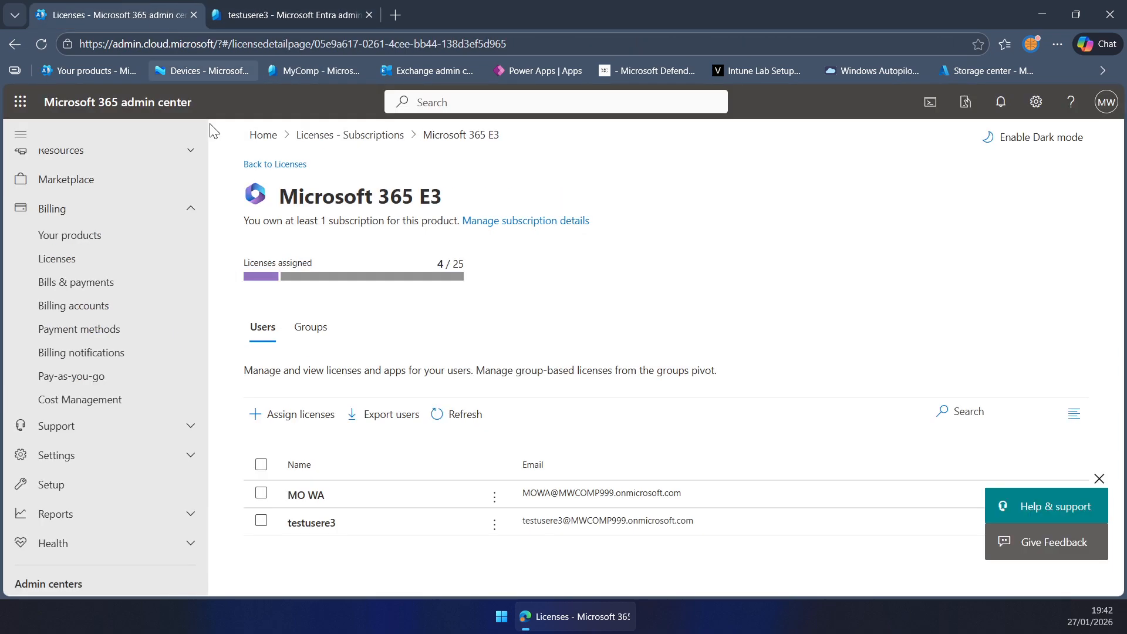
{"action": "left_click", "coordinate": [493, 524]}
{"action": "left_click", "coordinate": [461, 576]}
{"action": "left_click", "coordinate": [502, 386]}
{"action": "left_click", "coordinate": [310, 327]}
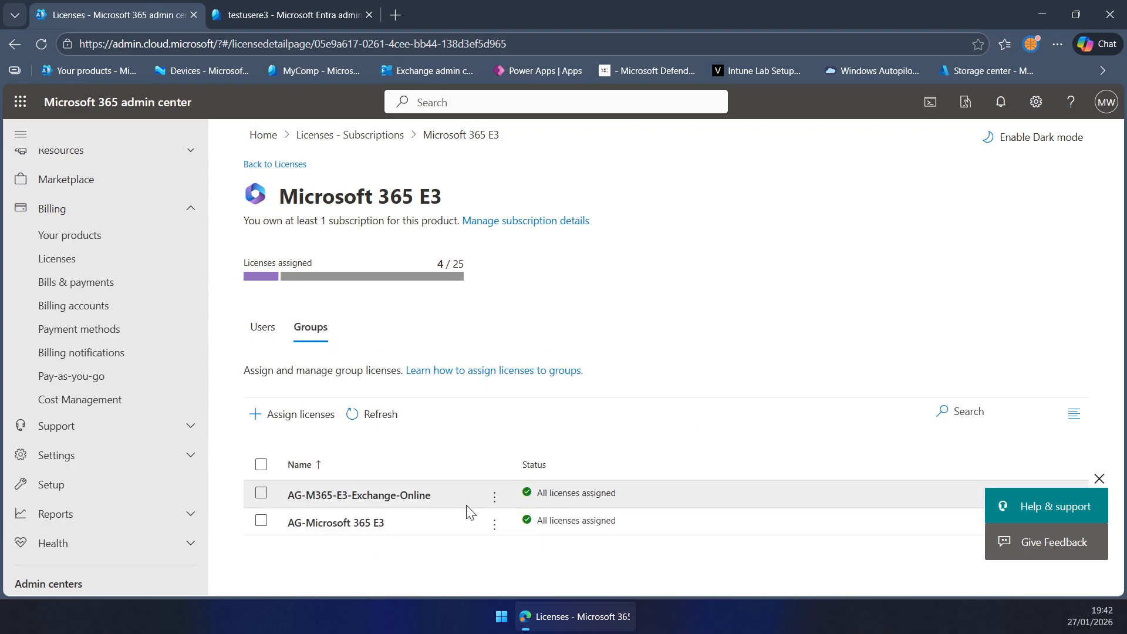
Step: Open the members list of the AG-M365-E3-Exchange-Online group in Entra
{"action": "left_click", "coordinate": [269, 15]}
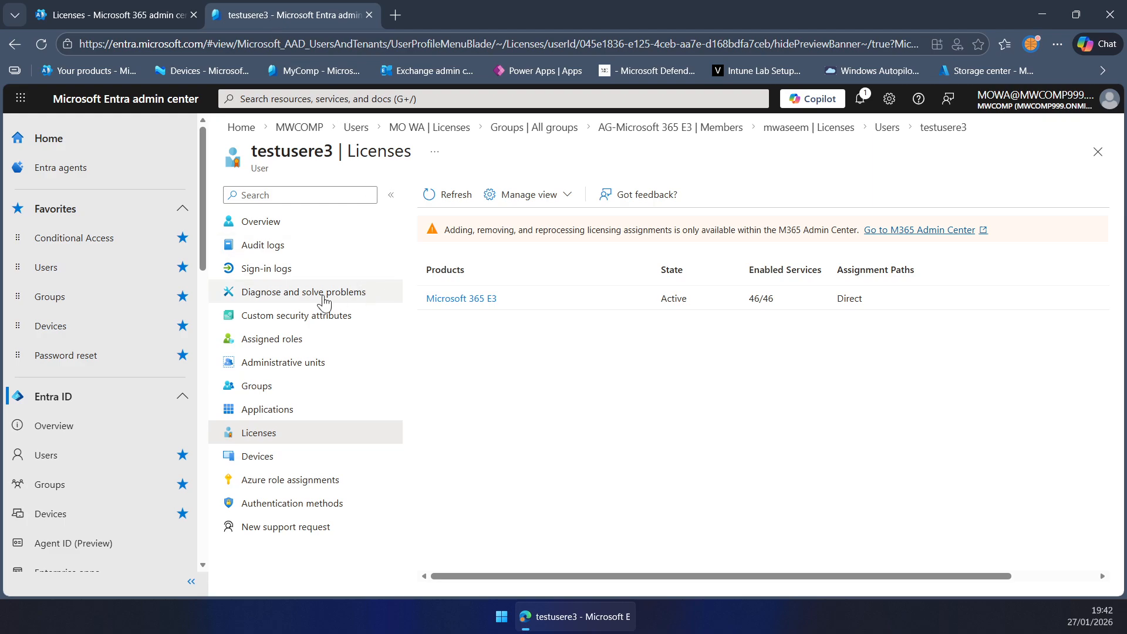
{"action": "left_click", "coordinate": [71, 296]}
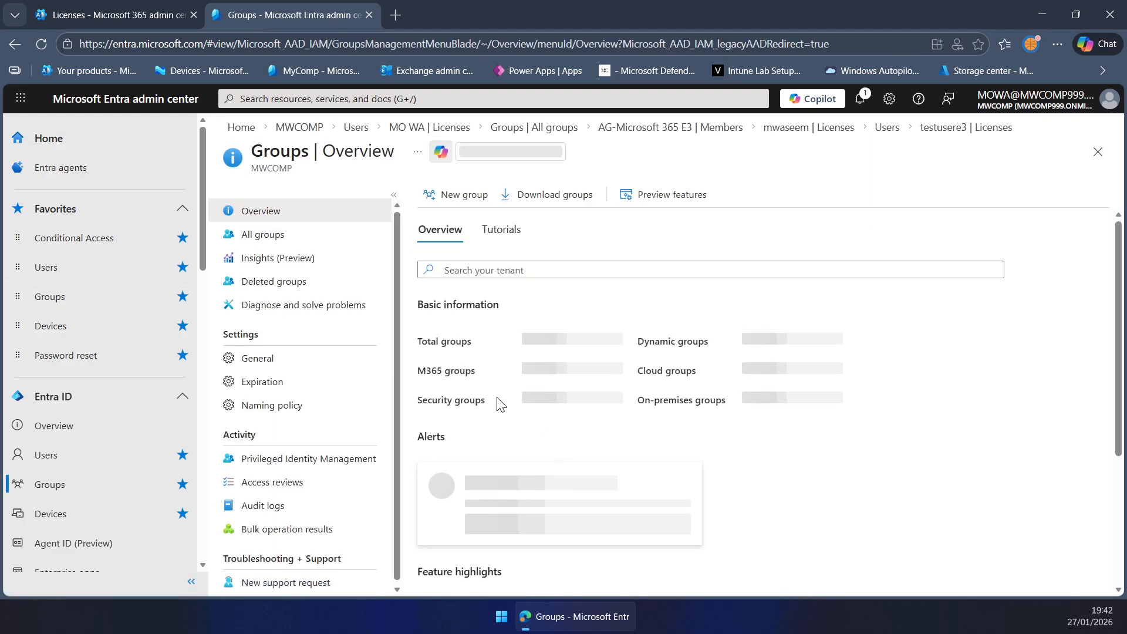
{"action": "left_click", "coordinate": [316, 241]}
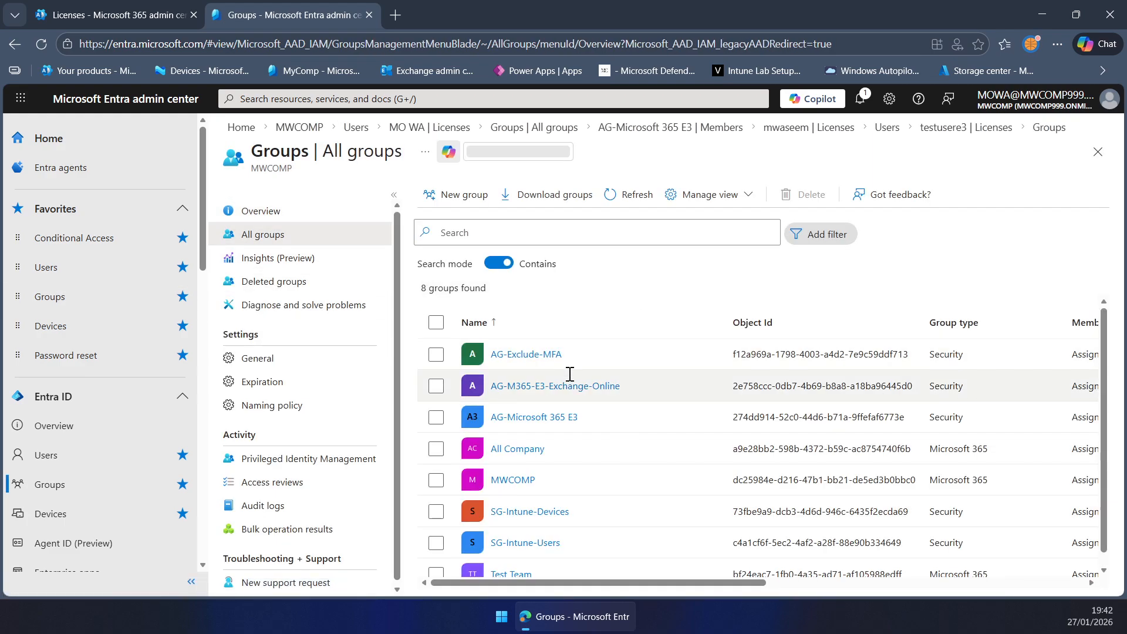
{"action": "left_click", "coordinate": [565, 387]}
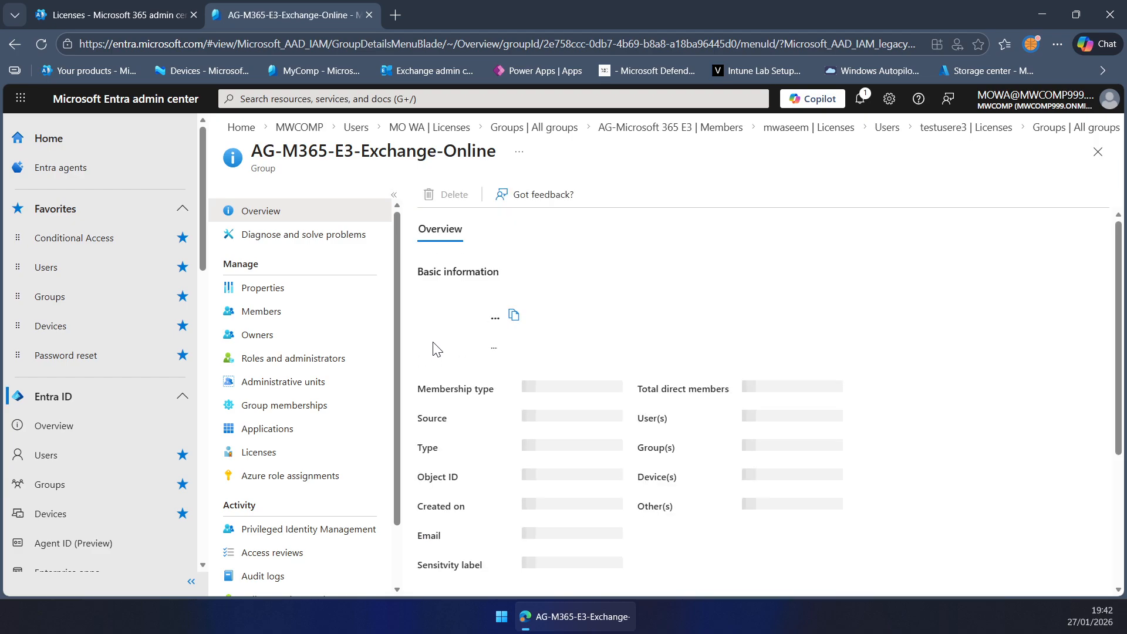
{"action": "left_click", "coordinate": [326, 309]}
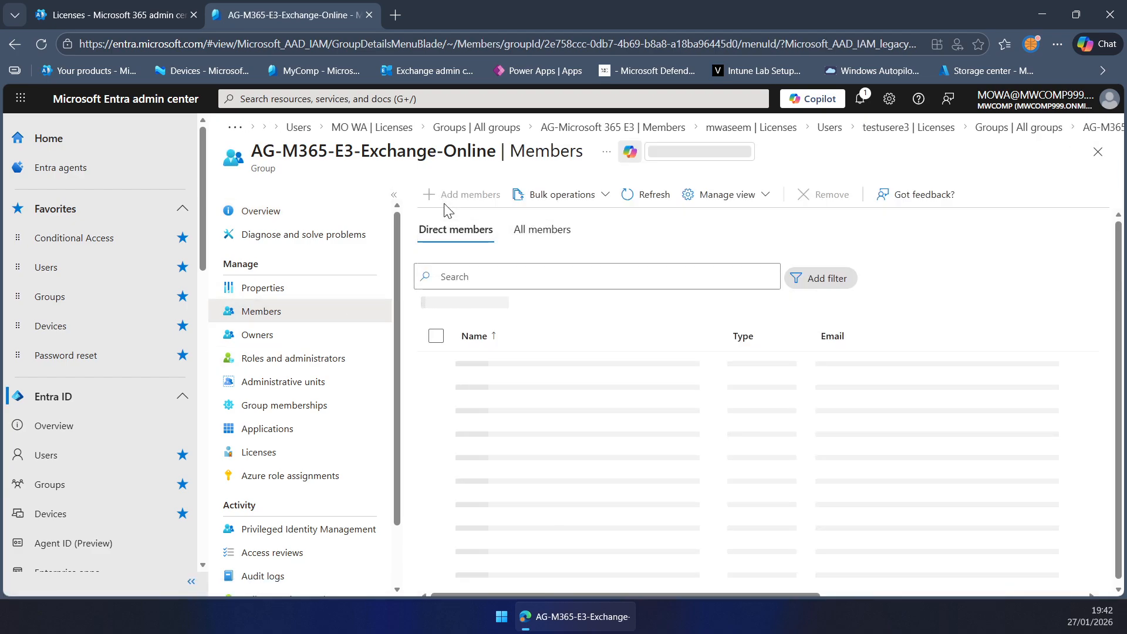
Step: Add testusere3 as a direct member of the AG-M365-E3-Exchange-Online group
{"action": "left_click", "coordinate": [451, 198]}
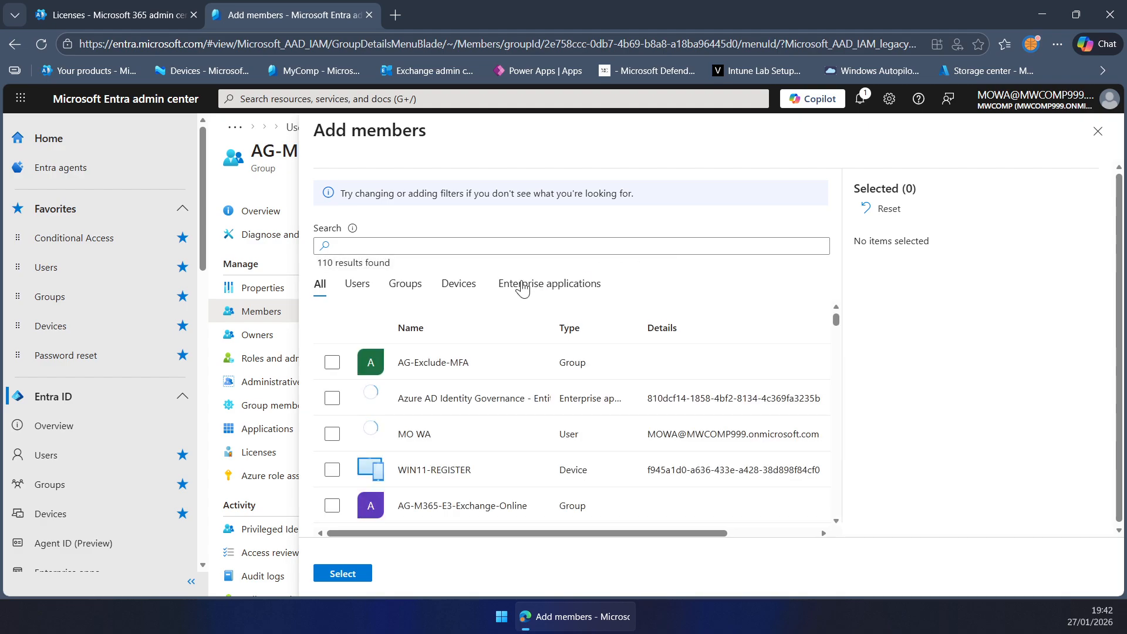
{"action": "left_click", "coordinate": [486, 251]}
{"action": "type", "text": "testusere3"}
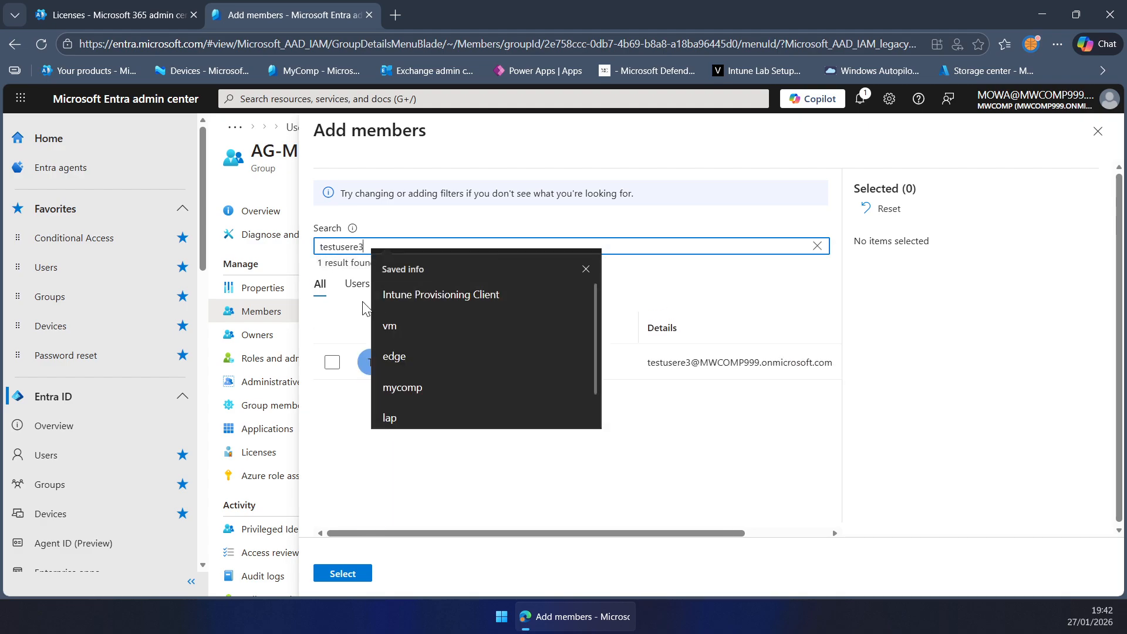
{"action": "left_click", "coordinate": [357, 283]}
{"action": "left_click", "coordinate": [334, 363]}
{"action": "left_click", "coordinate": [351, 575]}
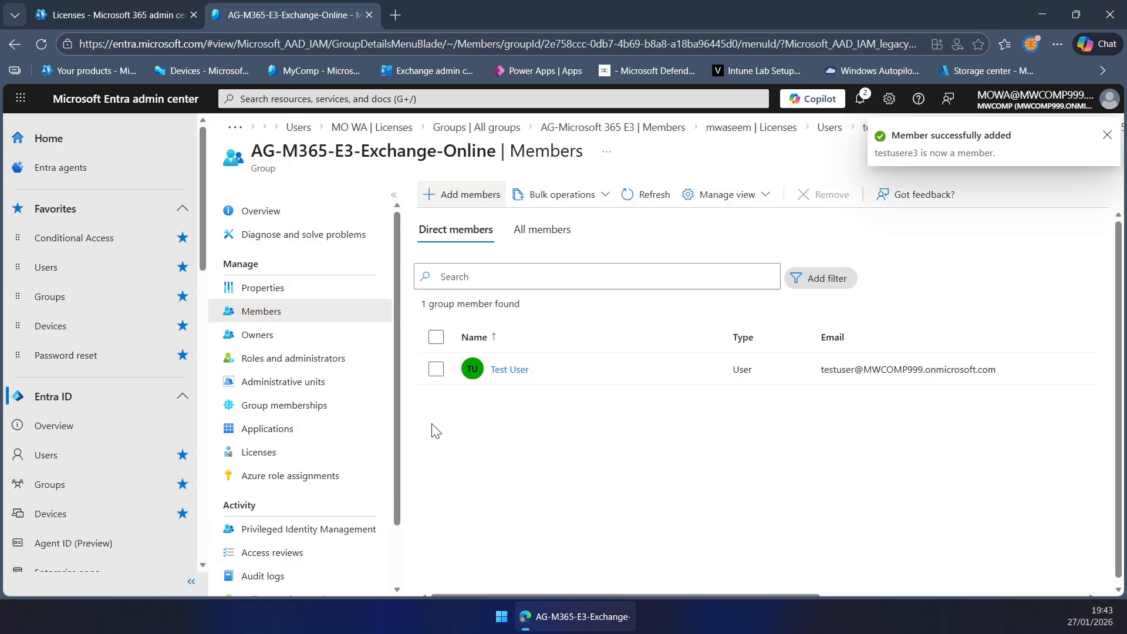
Step: Compare Test User's license assignment with the apps and services enabled for AG-M365-E3-Exchange-Online in the Microsoft 365 admin center
{"action": "left_click", "coordinate": [506, 371]}
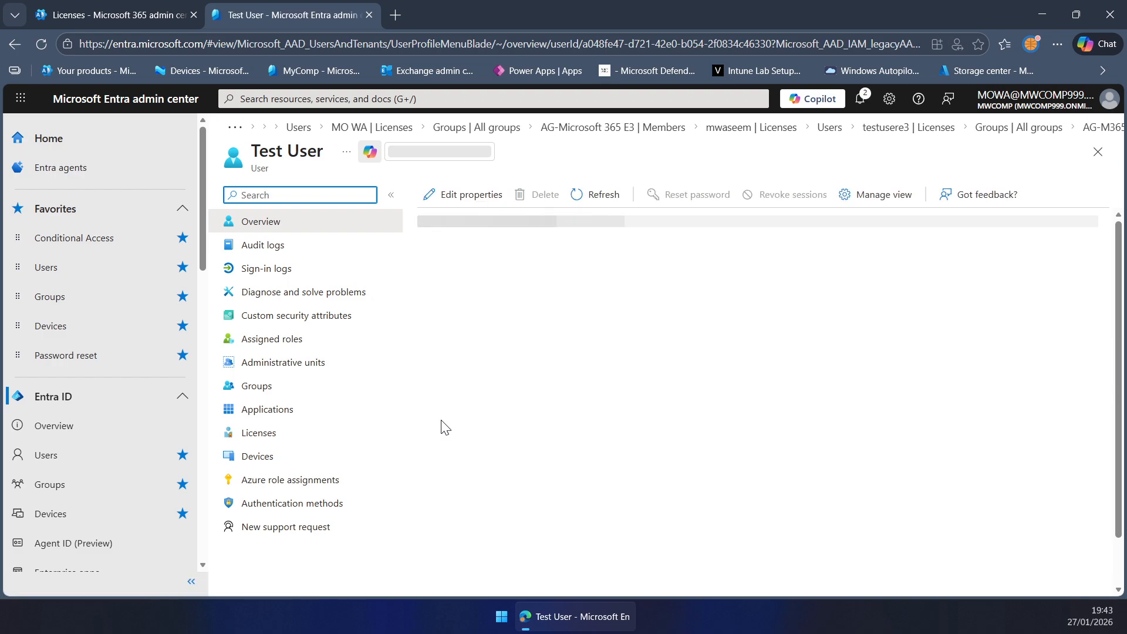
{"action": "left_click", "coordinate": [295, 441]}
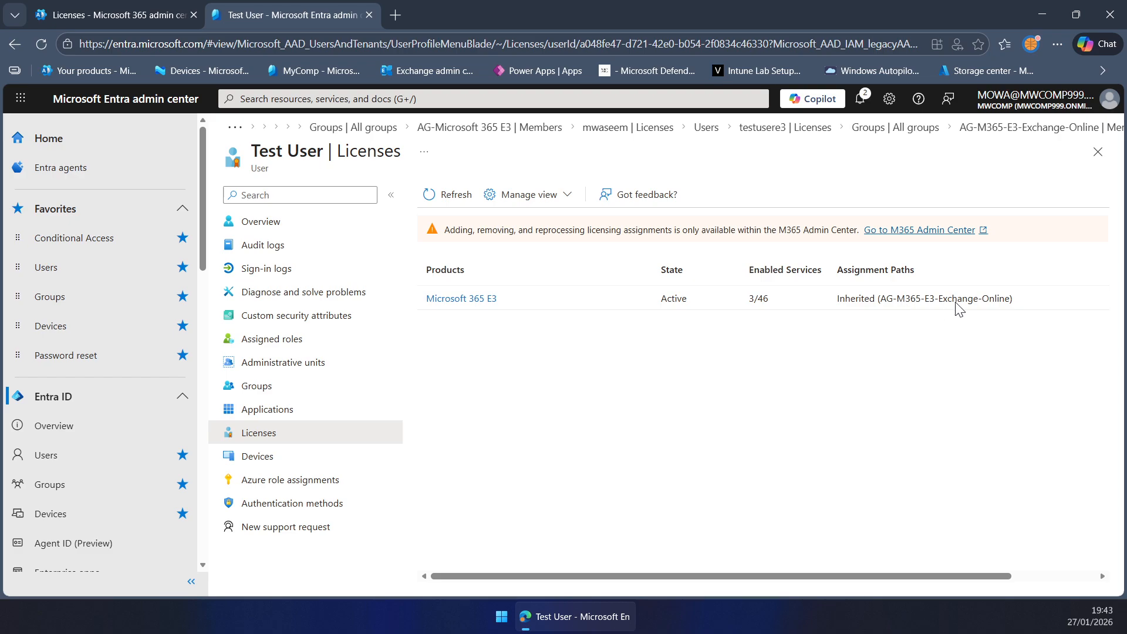
{"action": "left_click", "coordinate": [99, 7]}
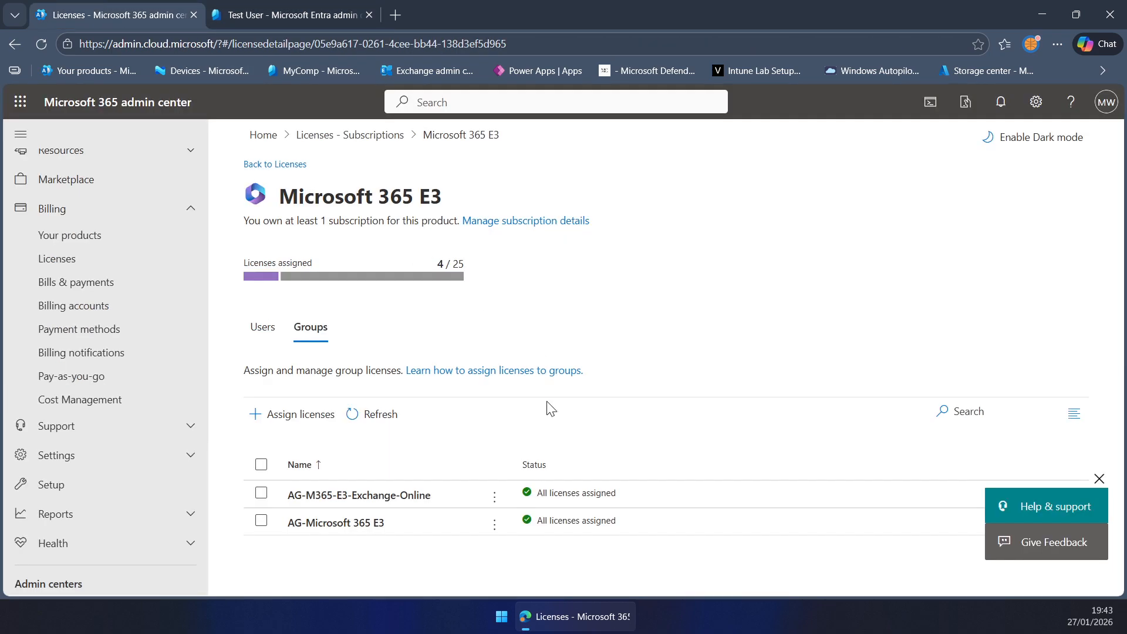
{"action": "left_click", "coordinate": [390, 499]}
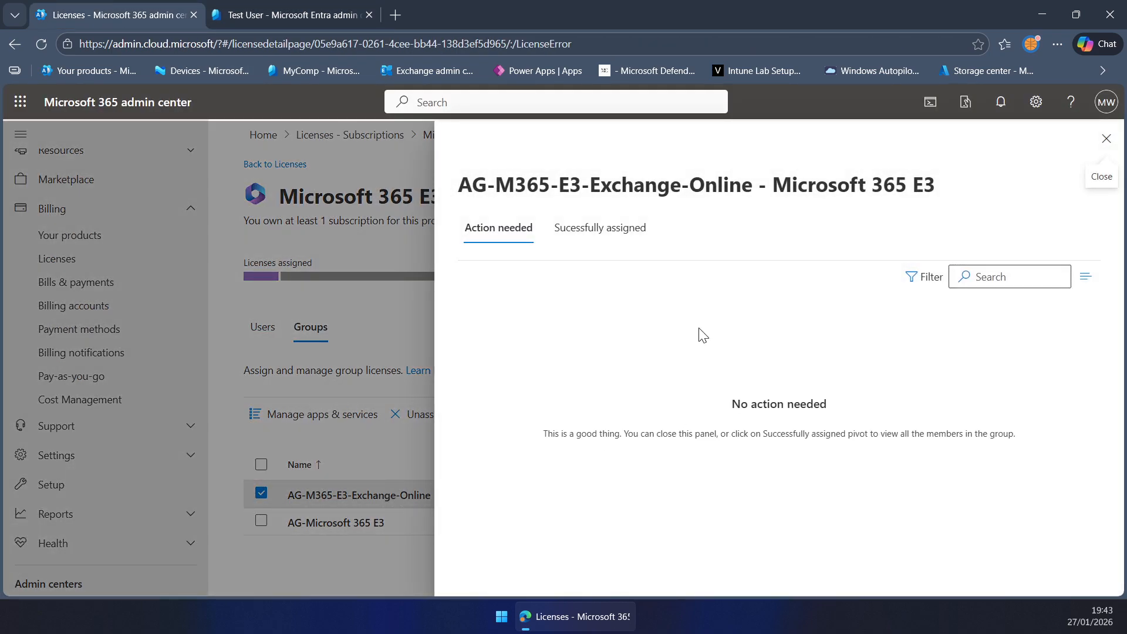
{"action": "left_click", "coordinate": [1105, 138]}
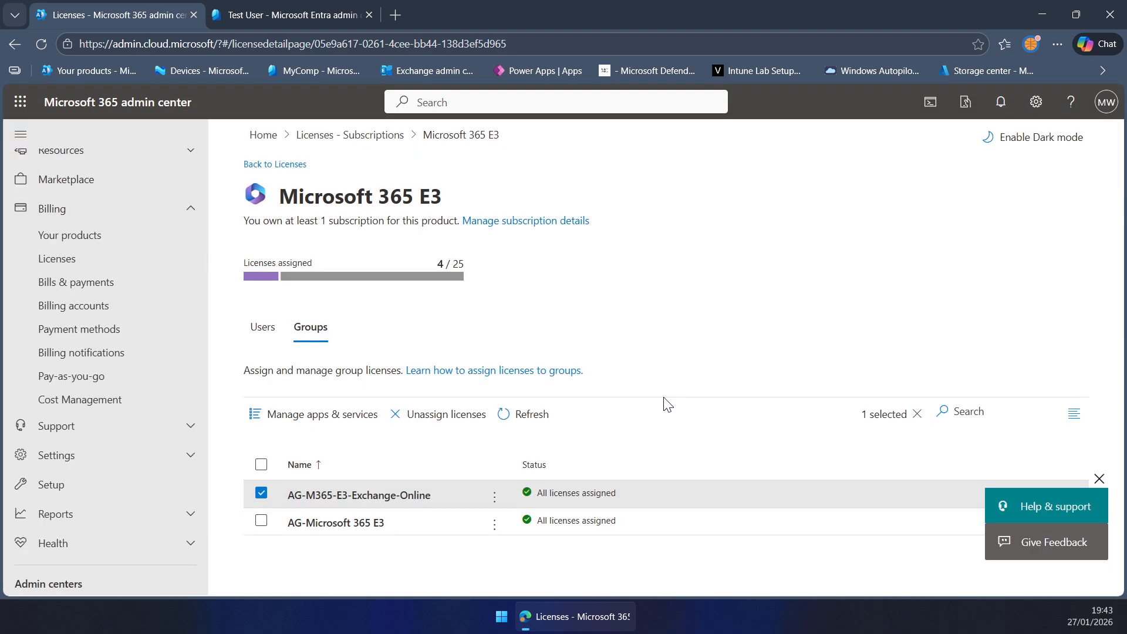
{"action": "left_click", "coordinate": [330, 417]}
{"action": "scroll", "coordinate": [754, 316], "scroll_direction": "down", "scroll_amount": 1}
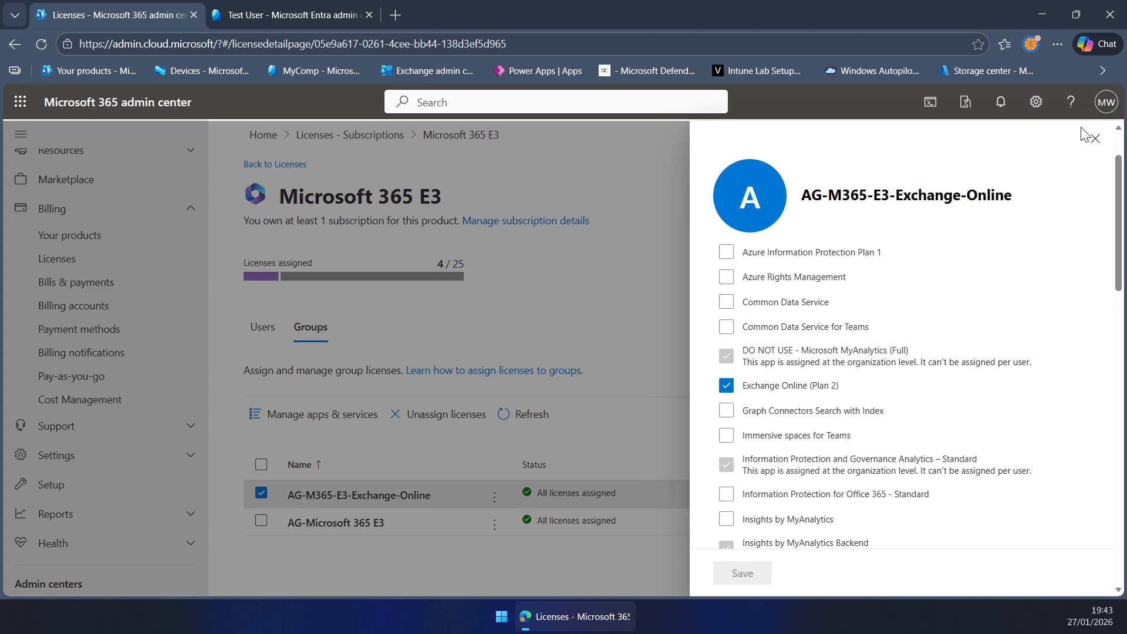
{"action": "left_click", "coordinate": [1095, 141]}
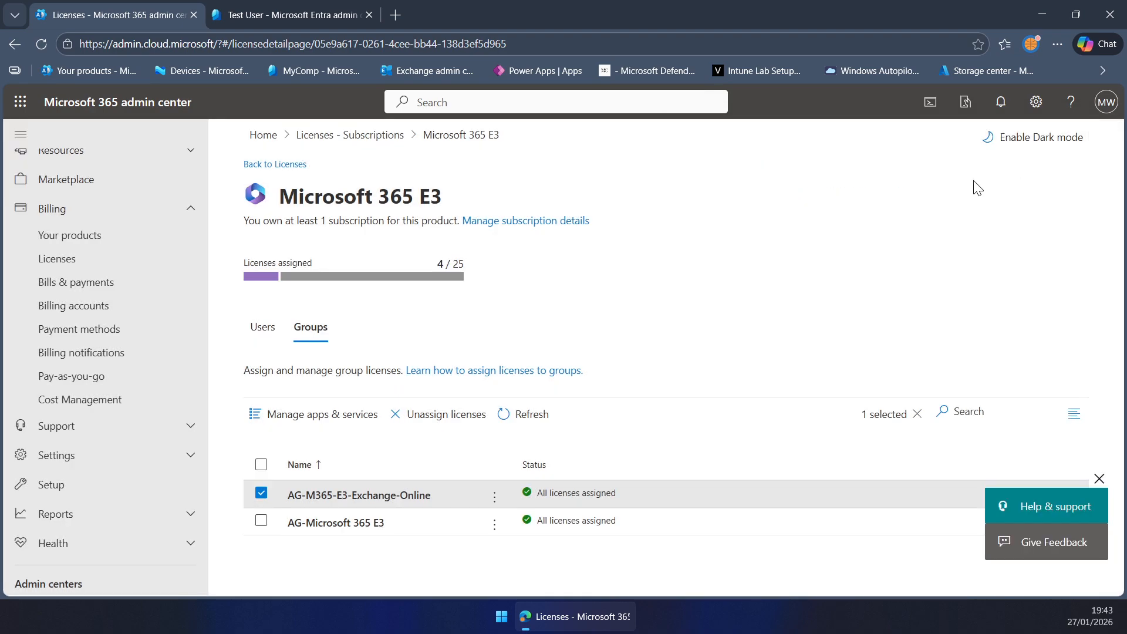
{"action": "left_click", "coordinate": [256, 14]}
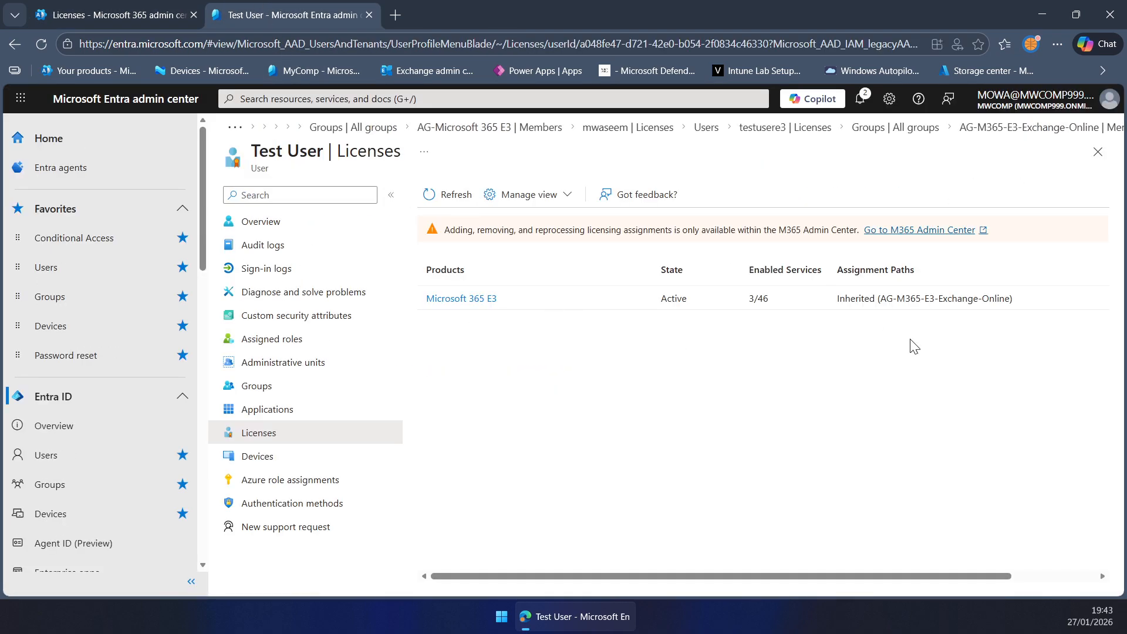